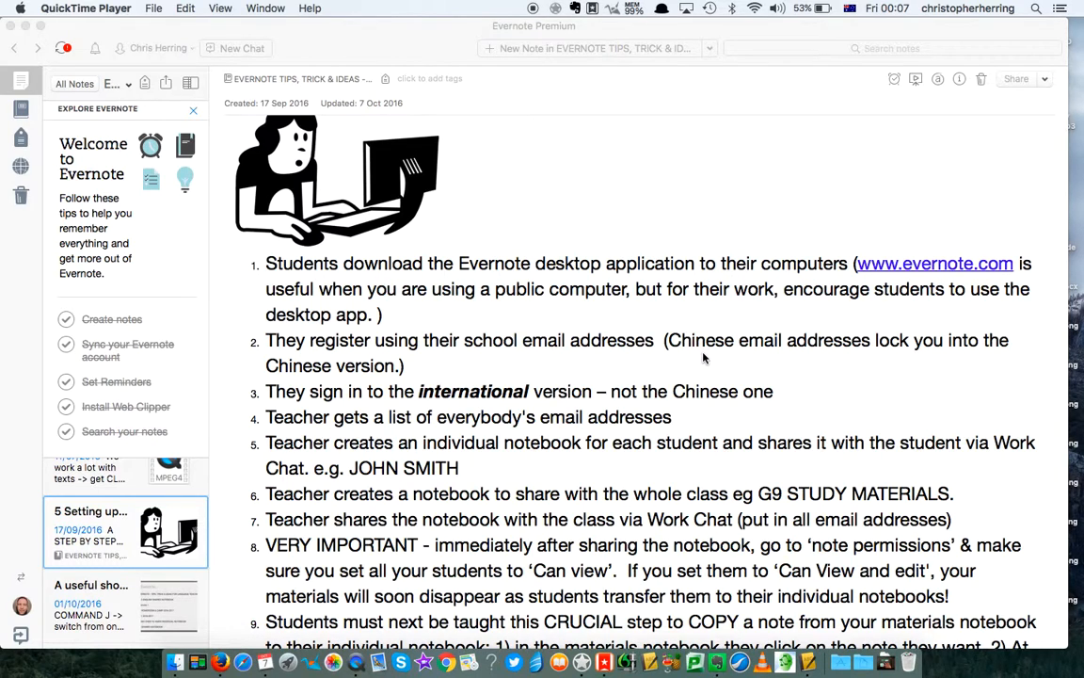
- Show all notebooks, switching to card view and back to the list view
scroll(703, 357, "down", 2)
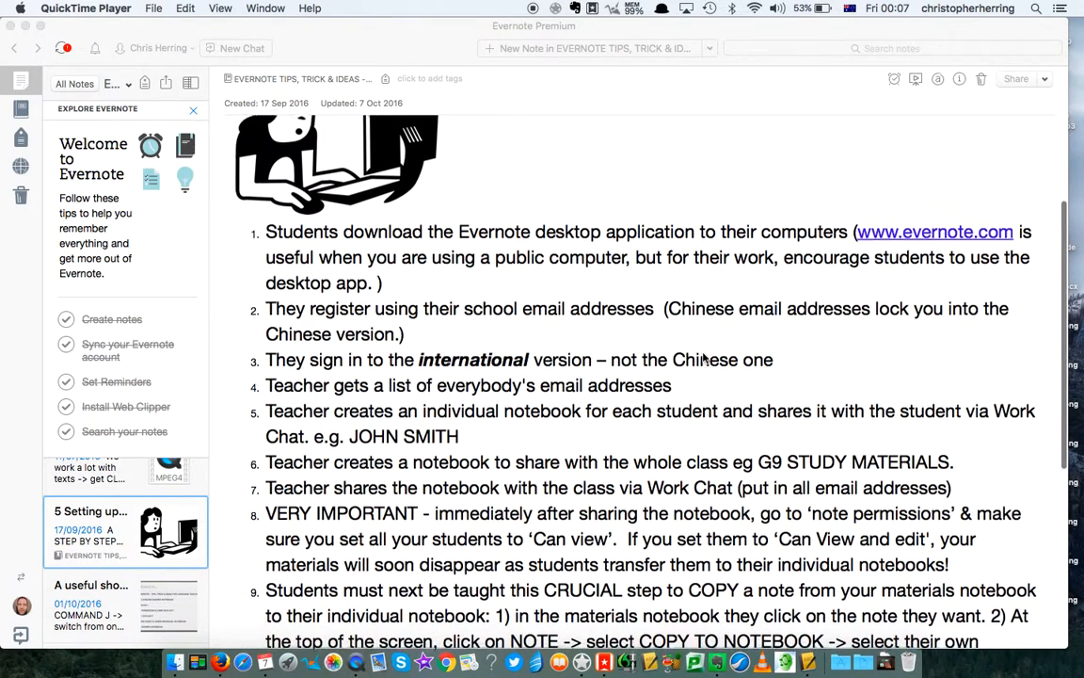
scroll(703, 356, "up", 1)
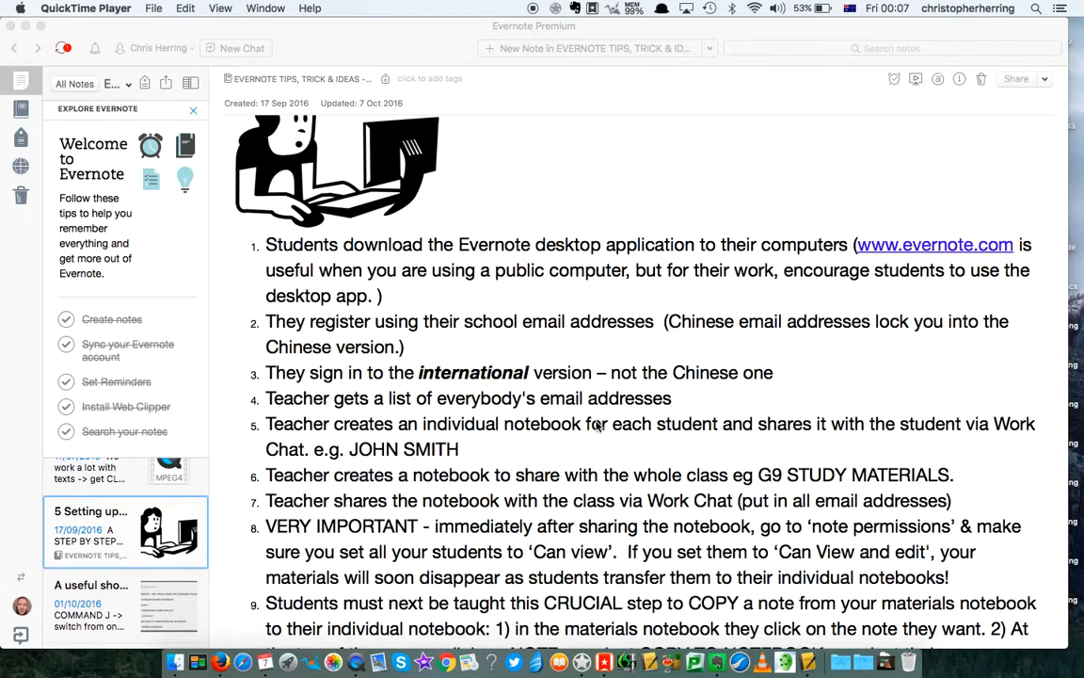
scroll(536, 381, "down", 3)
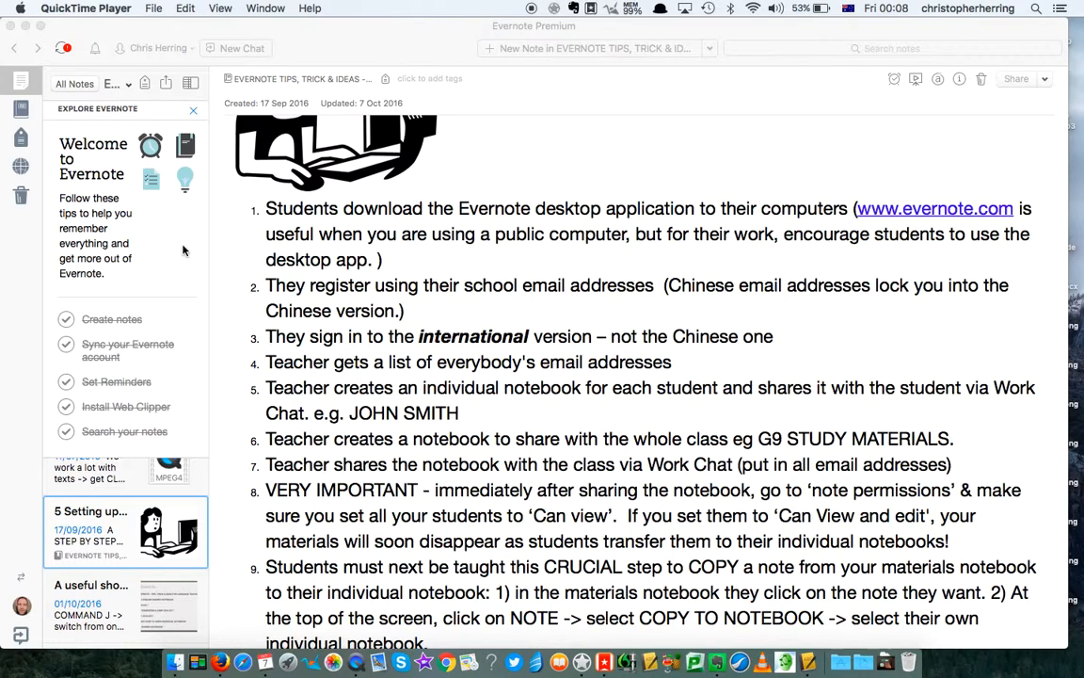
left_click(21, 111)
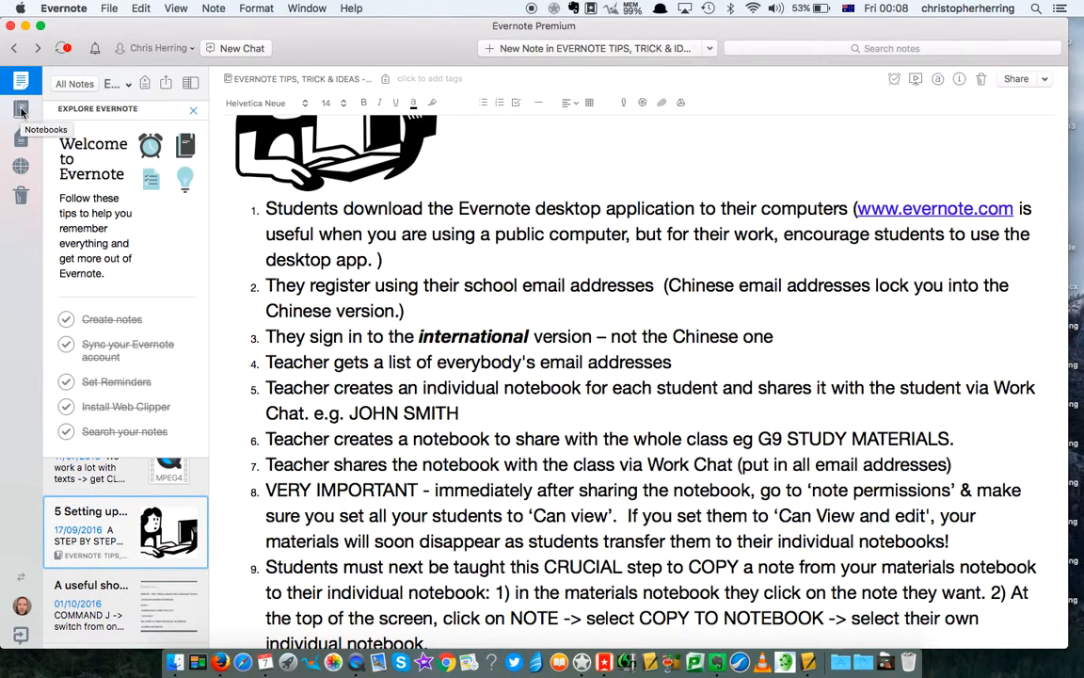
left_click(21, 110)
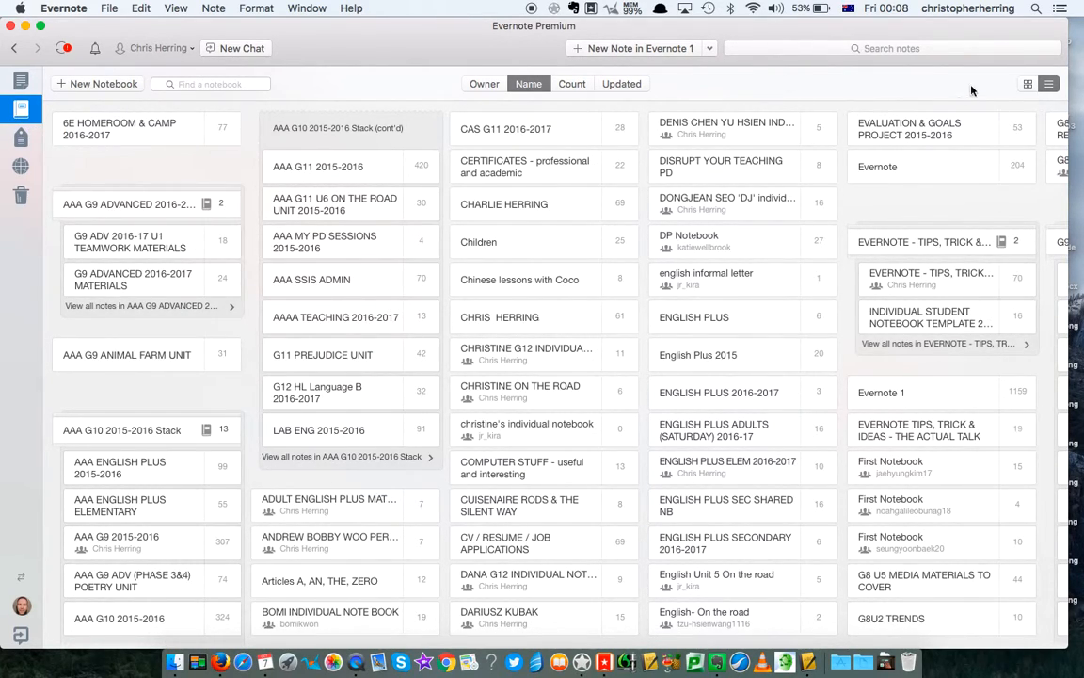
left_click(1028, 85)
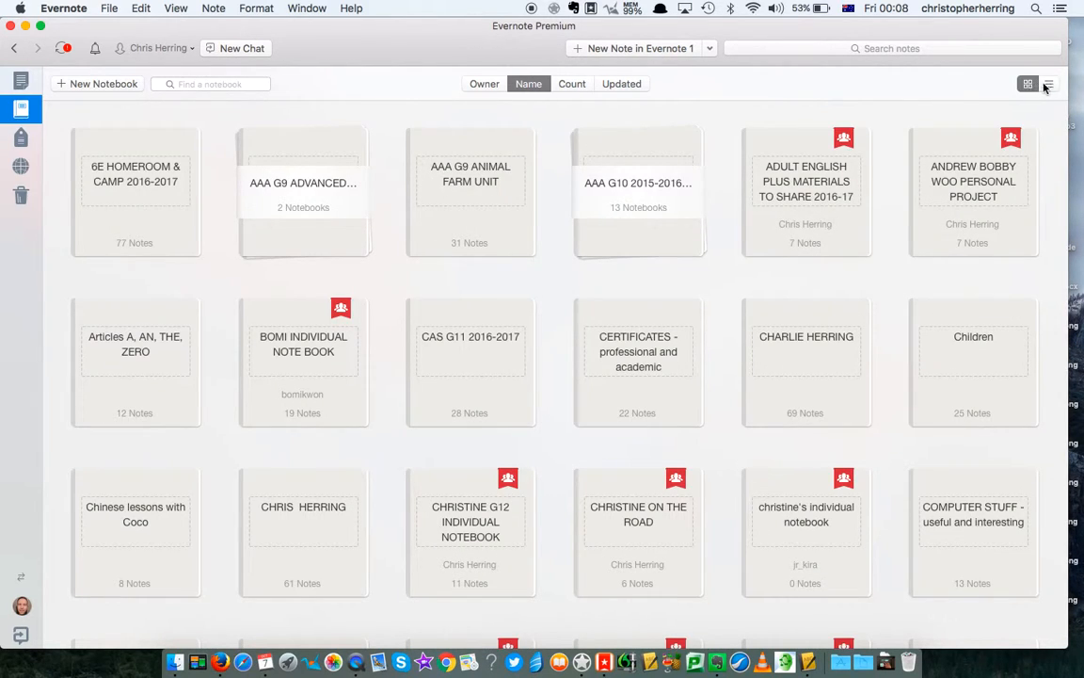
left_click(1048, 85)
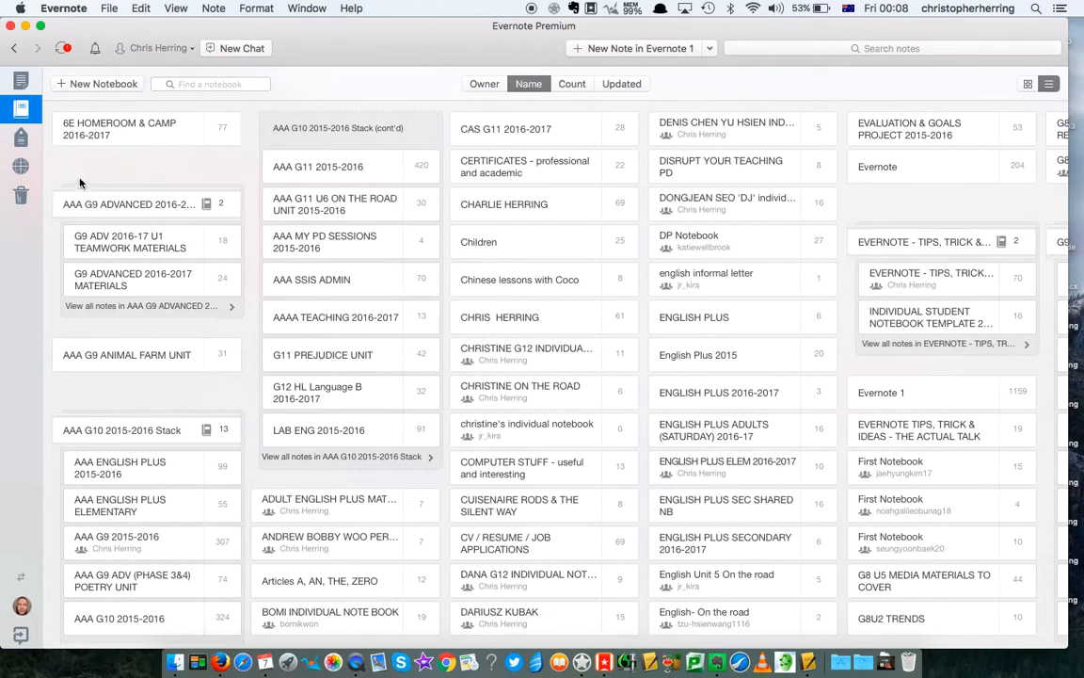
- Create a private notebook named with the sample student's full name
left_click(91, 84)
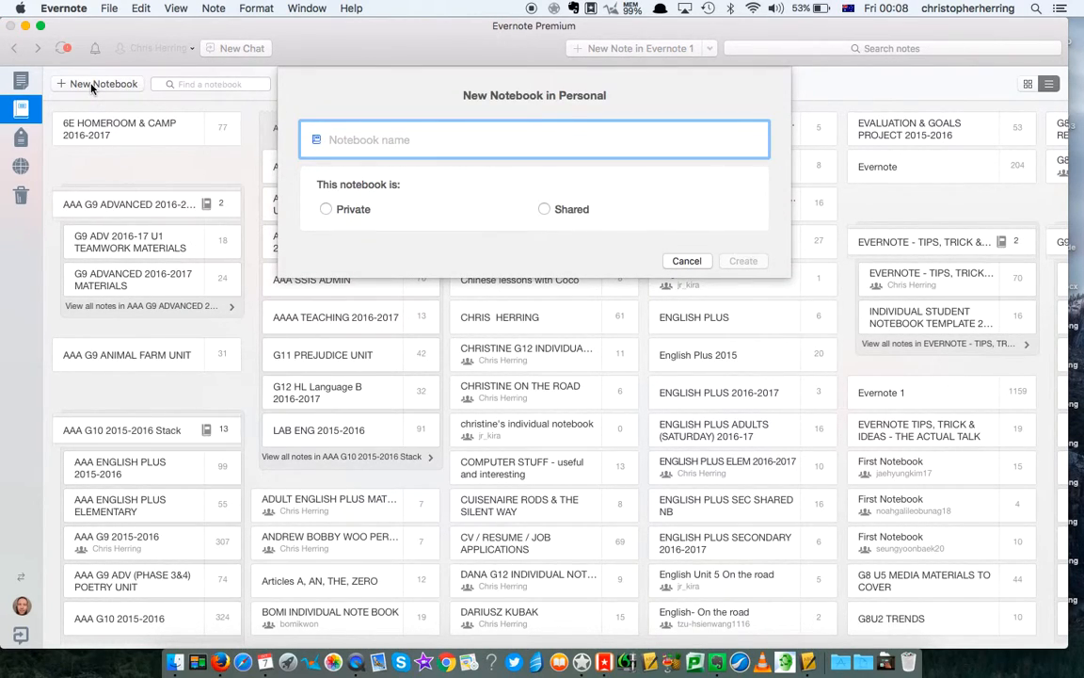
type("JOHN SMITH")
left_click(326, 209)
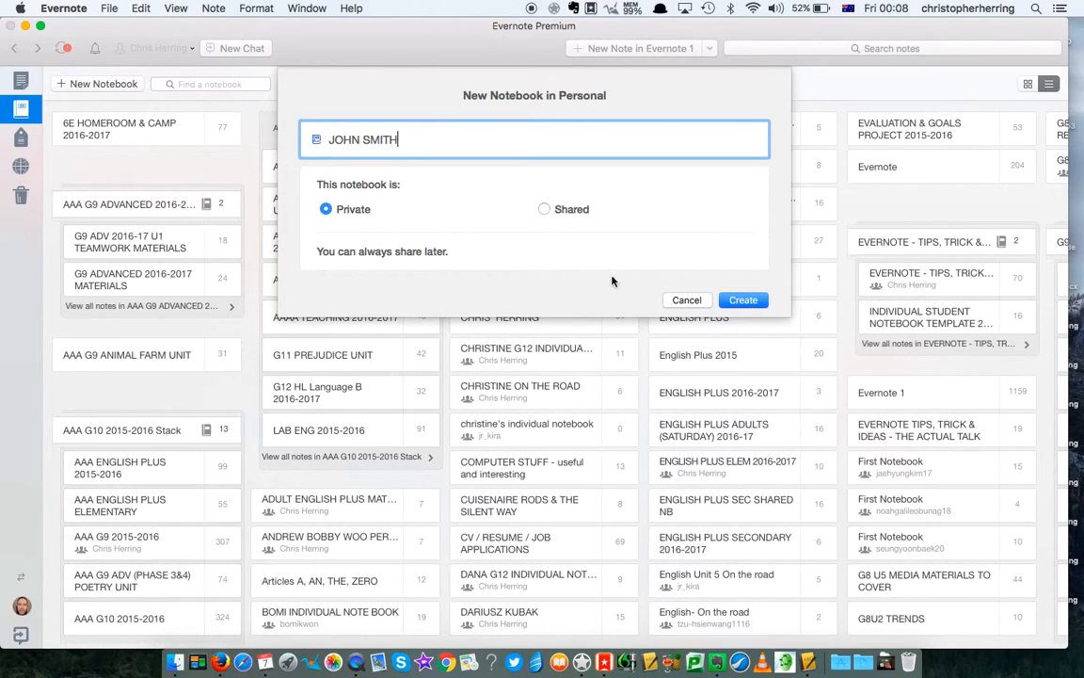
left_click(742, 300)
scroll(922, 375, "right", 1)
scroll(922, 374, "right", 15)
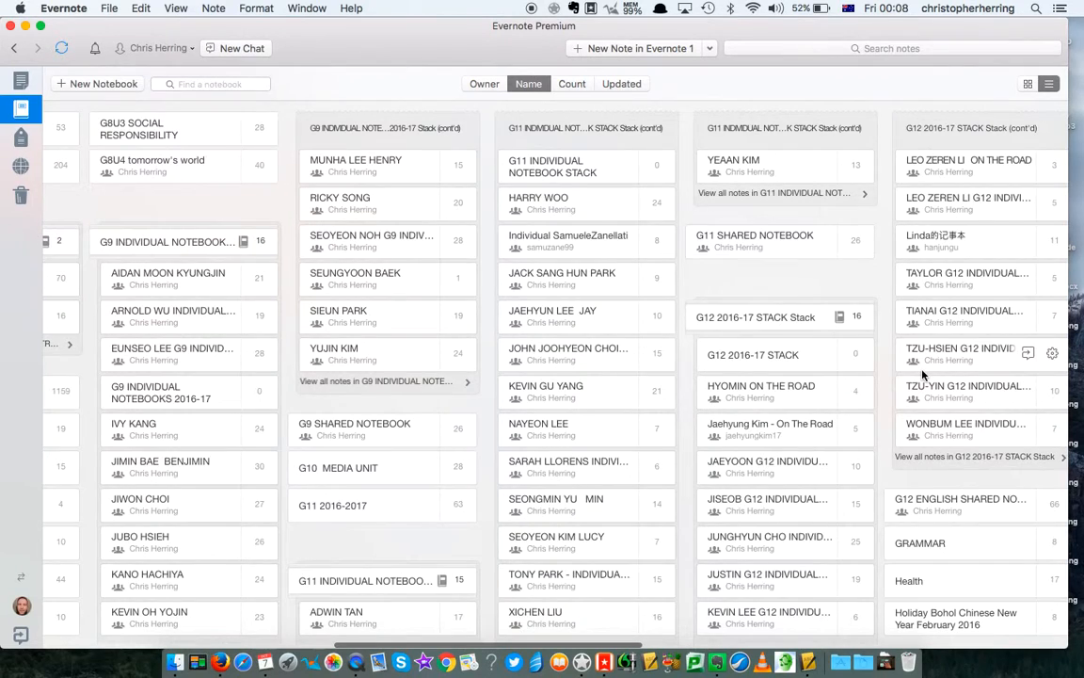
- Jump to the student's notebook with Cmd+J and add a note titled 'HELLO!'
scroll(922, 374, "right", 5)
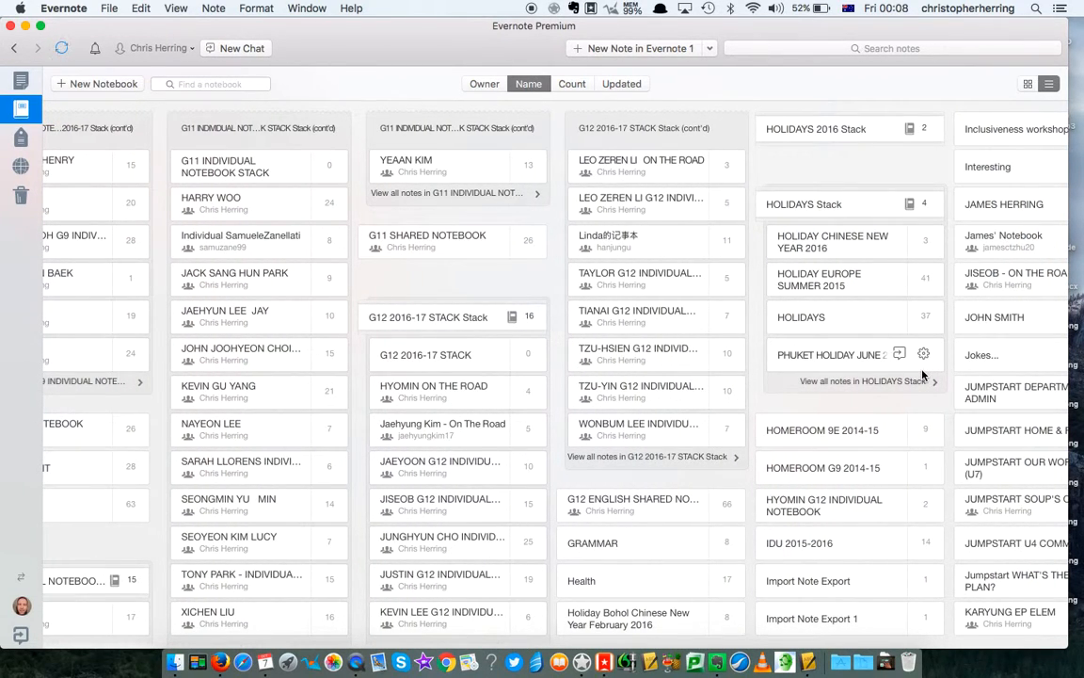
key("super+j")
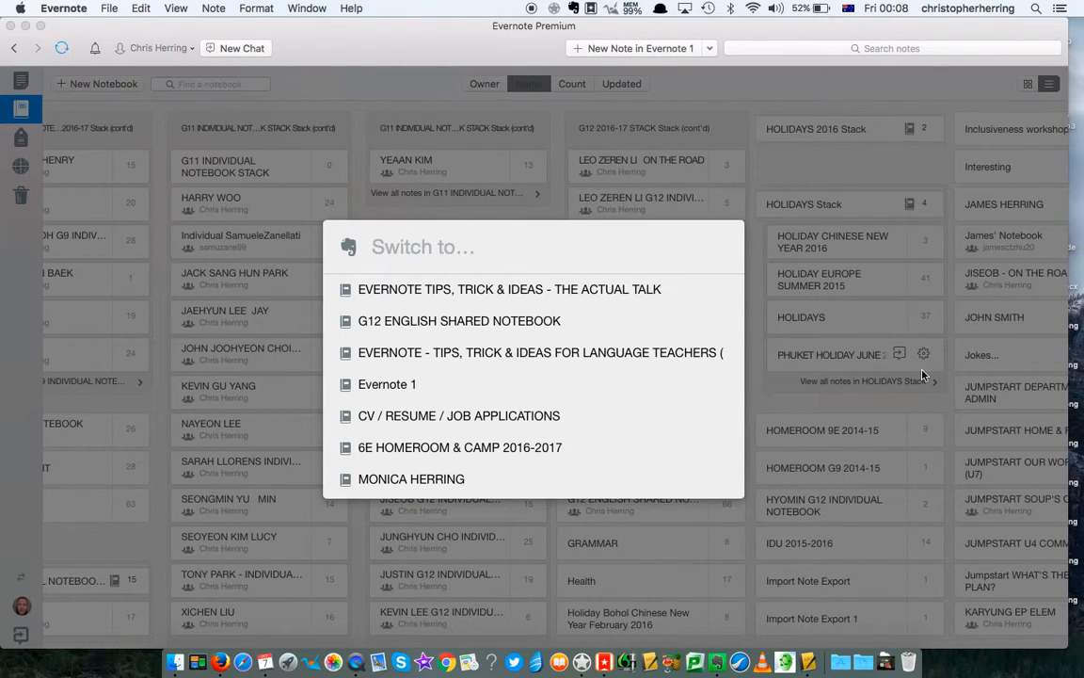
type("JOH")
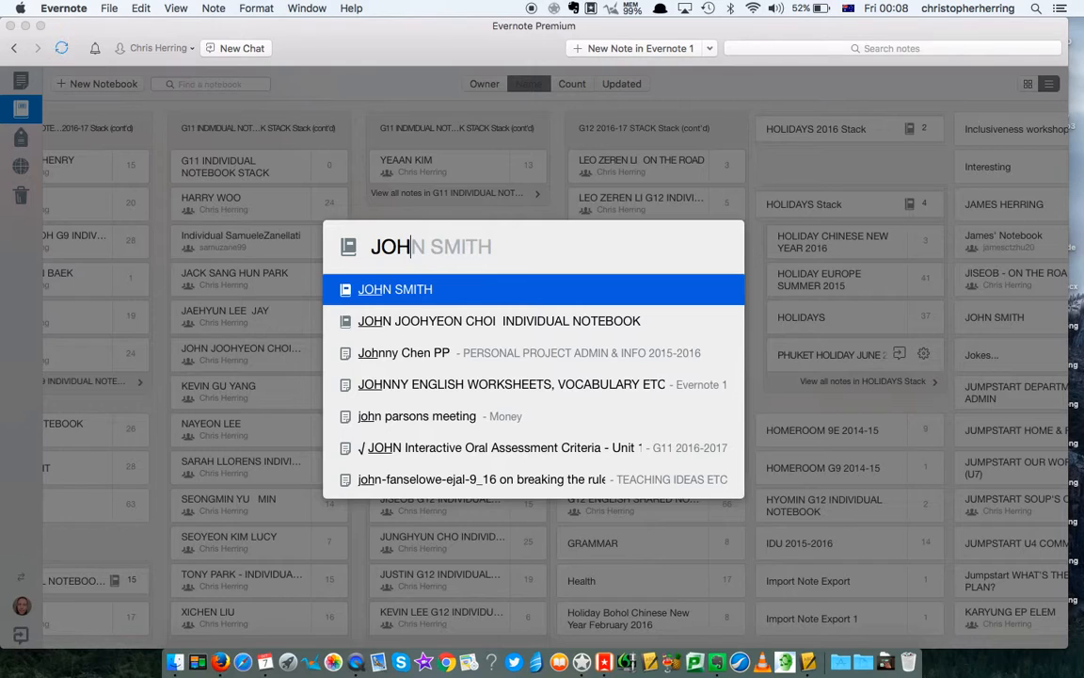
key("Return")
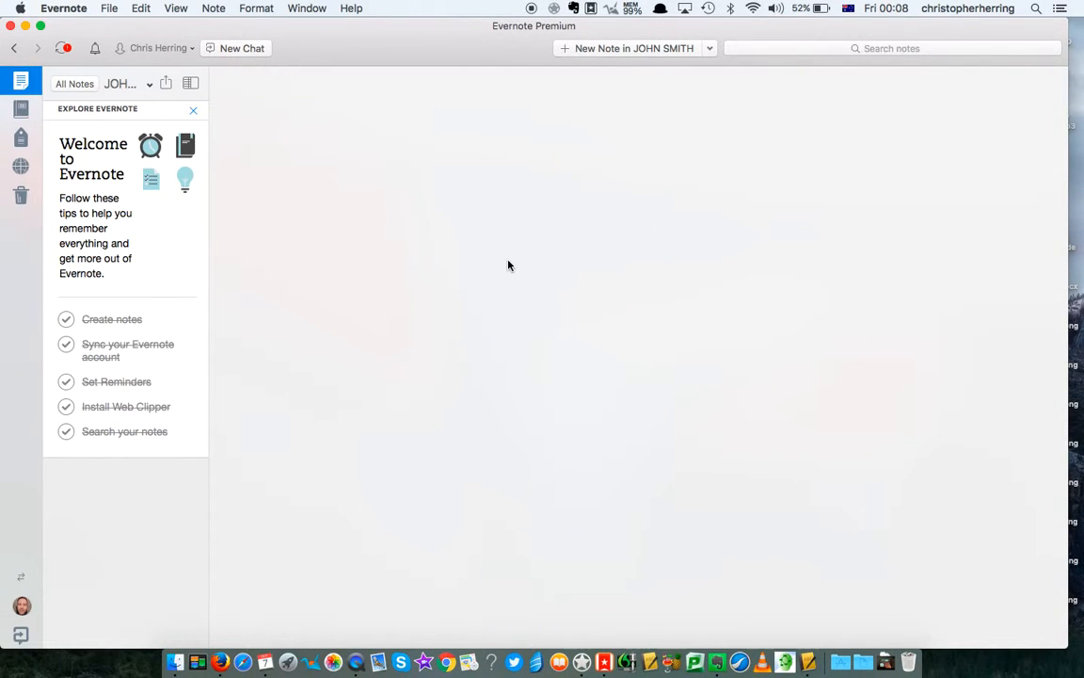
left_click(620, 48)
type("H")
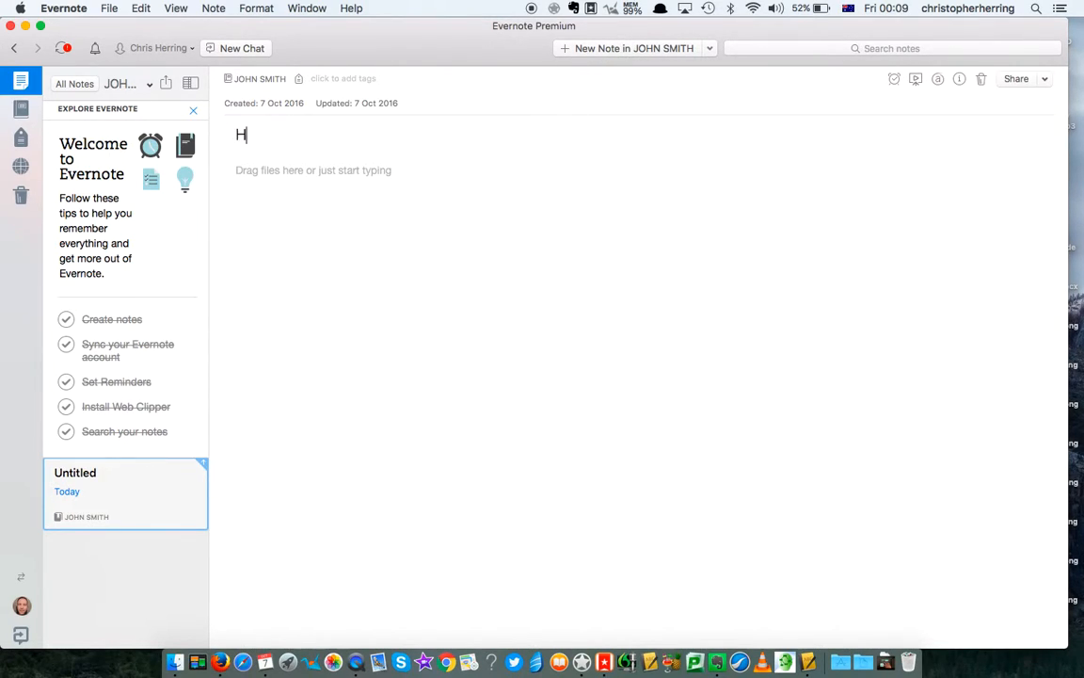
type("ELLO!")
left_click(766, 235)
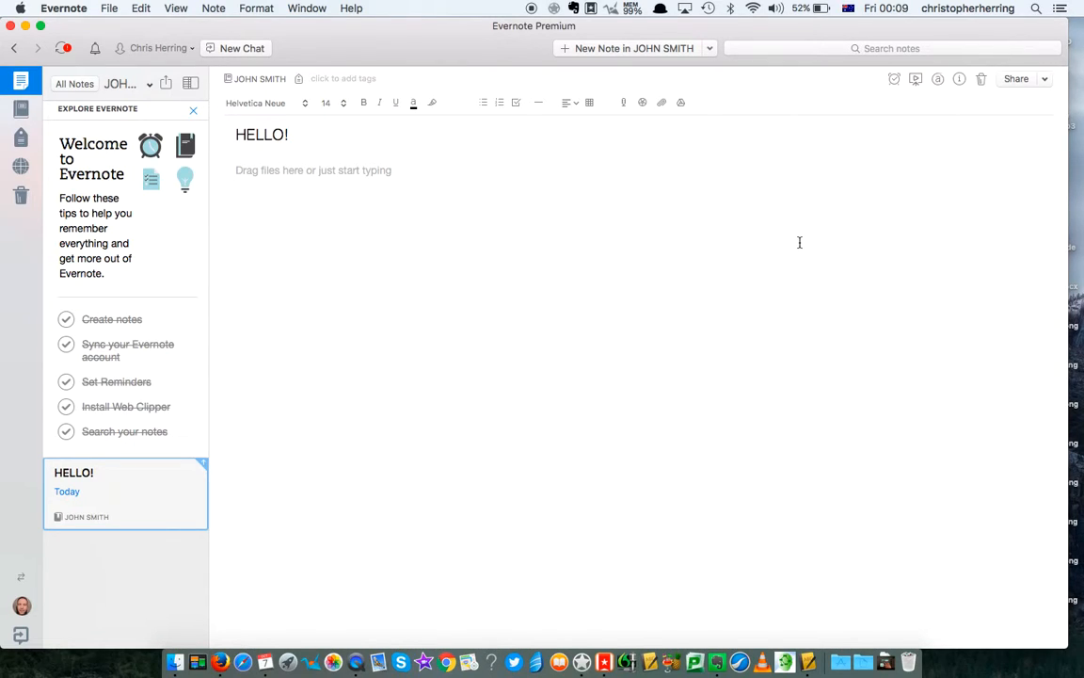
- Share the student's notebook as Shared and add the student's school e-mail as invitee
left_click(1045, 80)
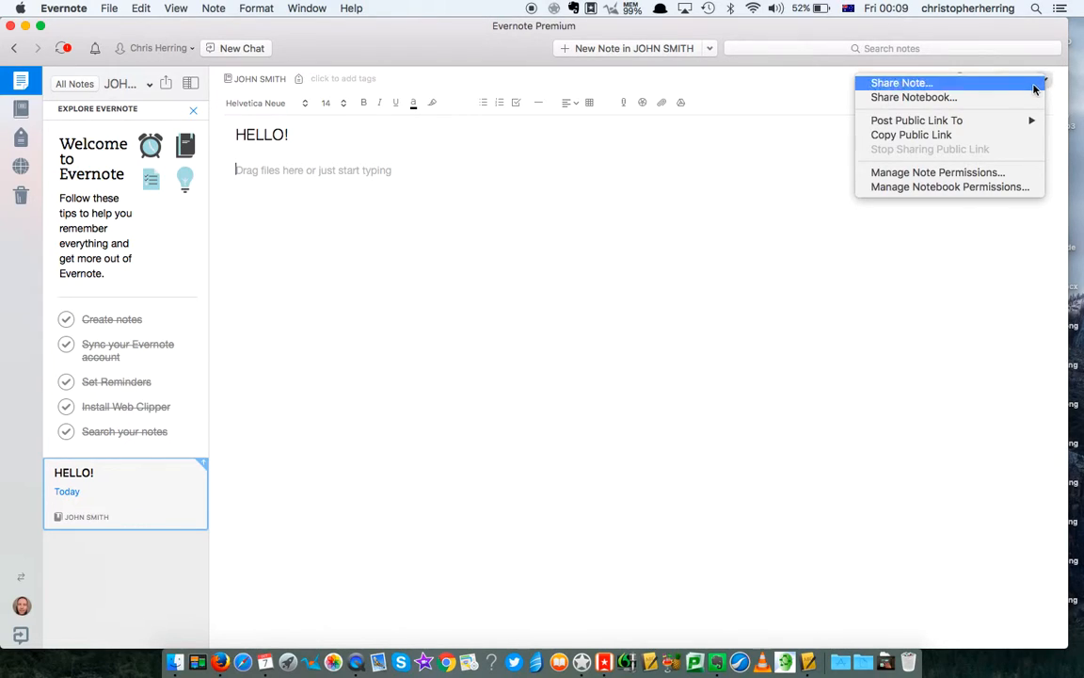
left_click(1021, 98)
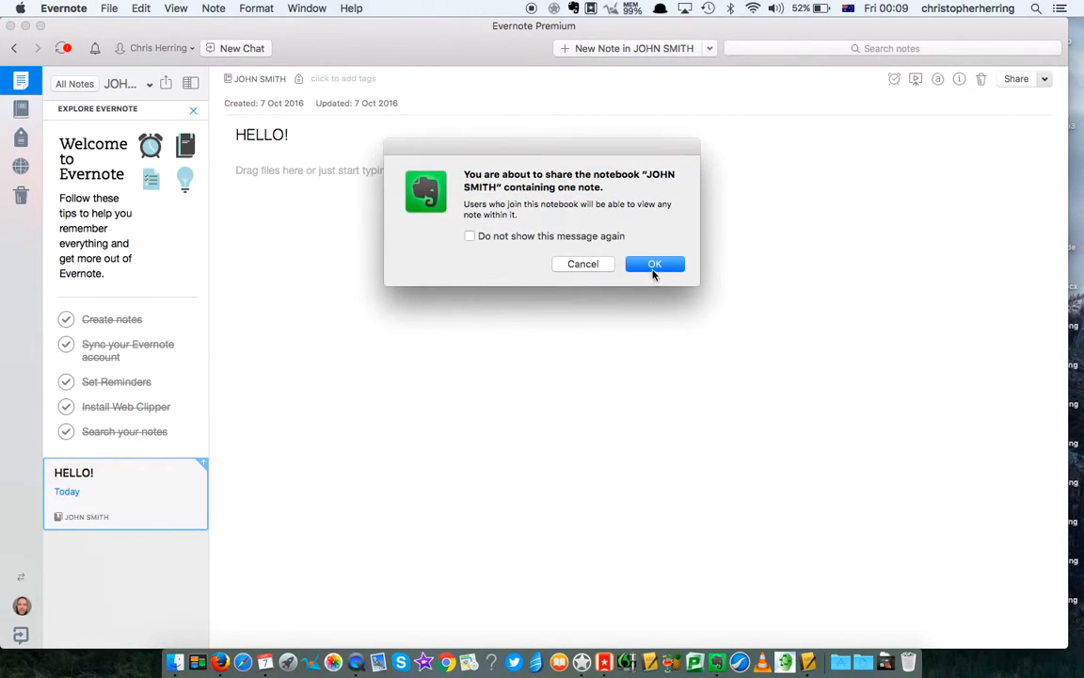
left_click(654, 264)
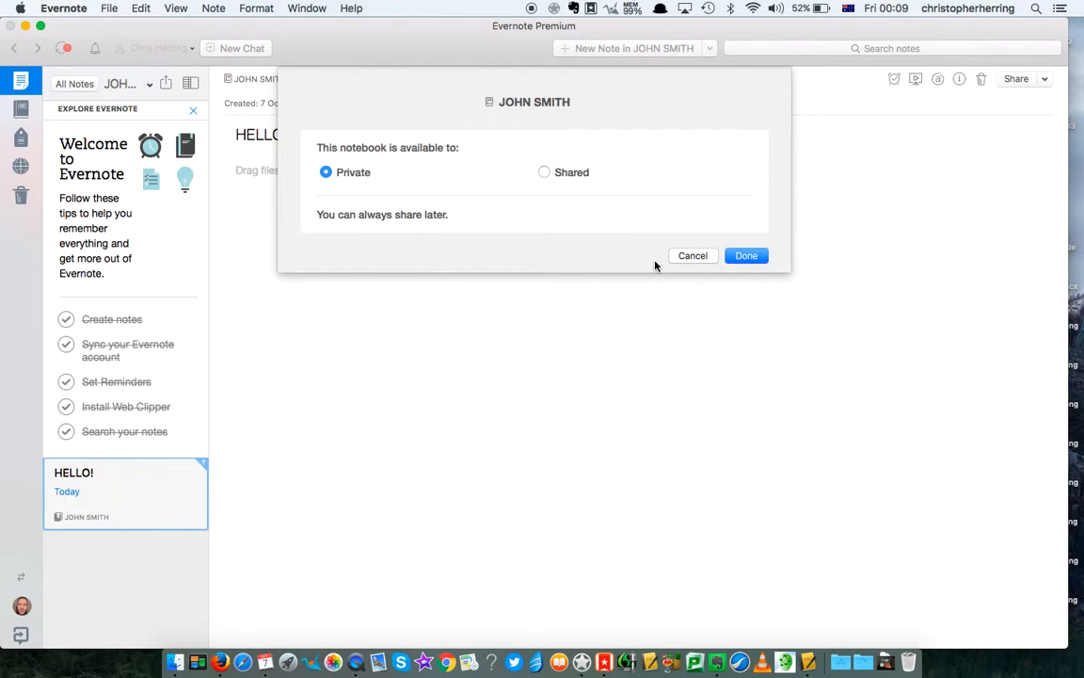
left_click(546, 174)
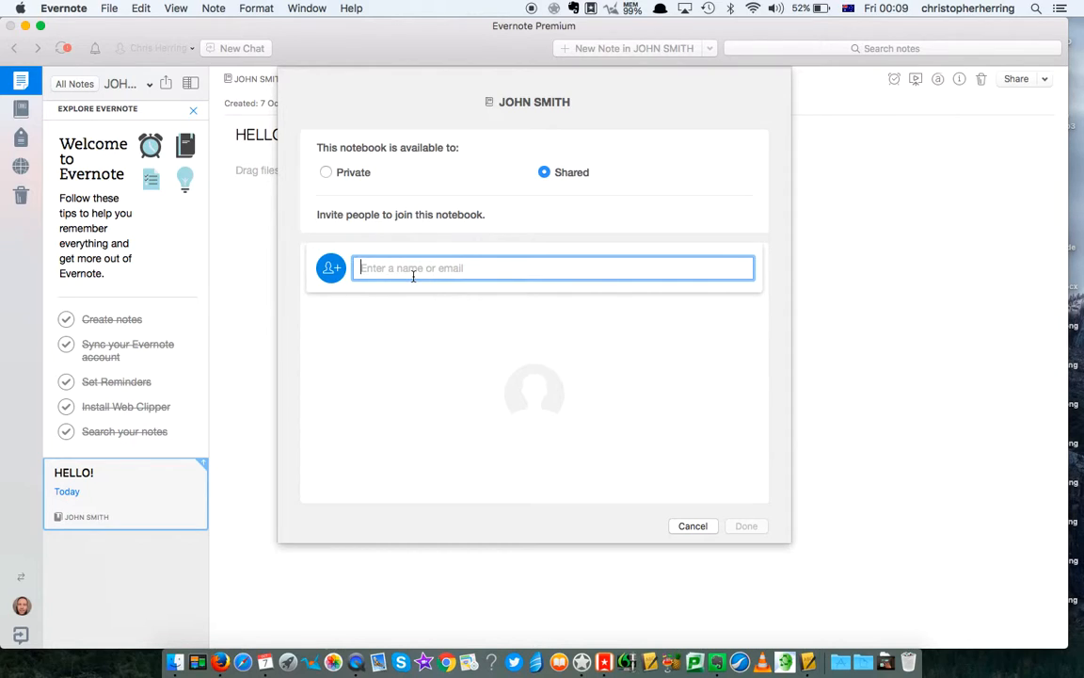
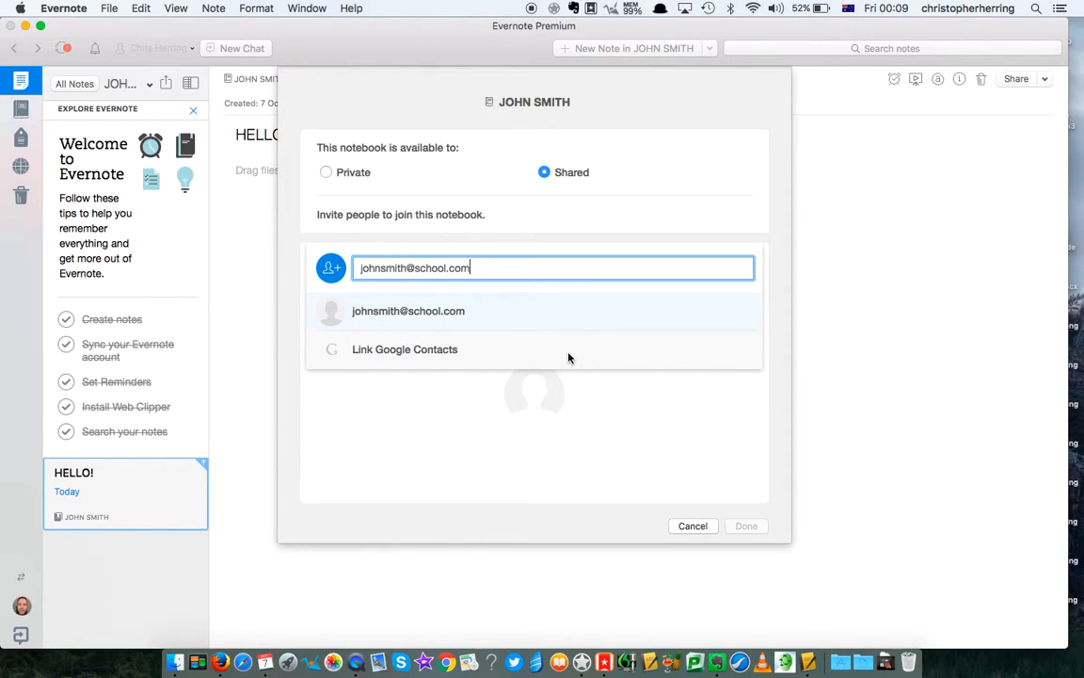
key("Return")
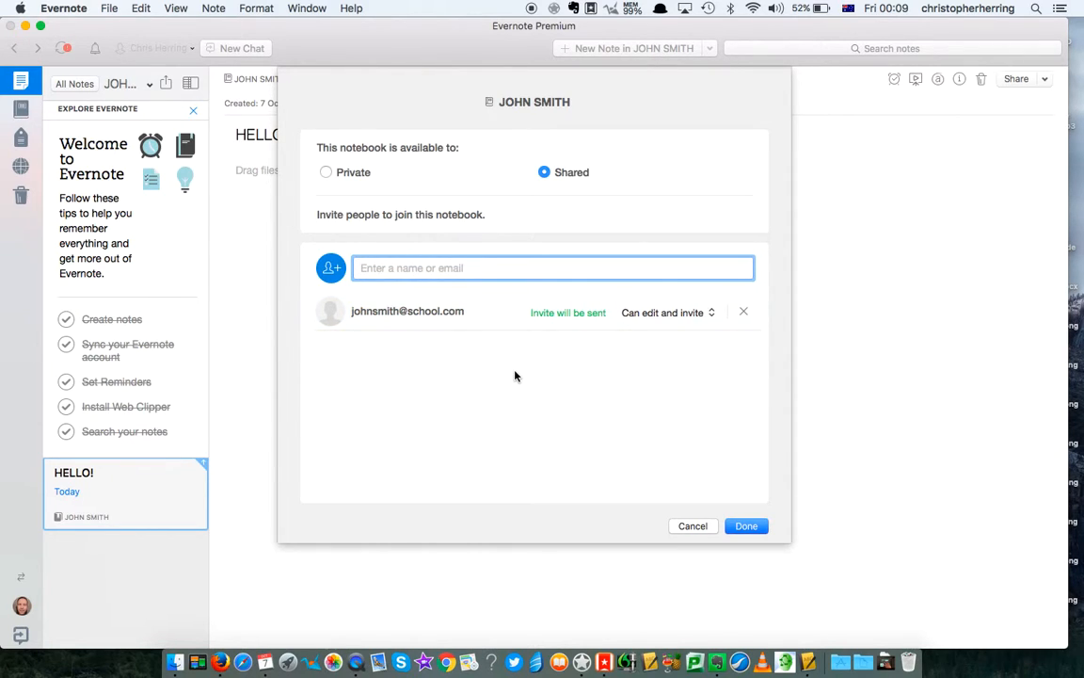
- Leave the invitee at Can edit and invite permission and finish sharing
left_click(712, 315)
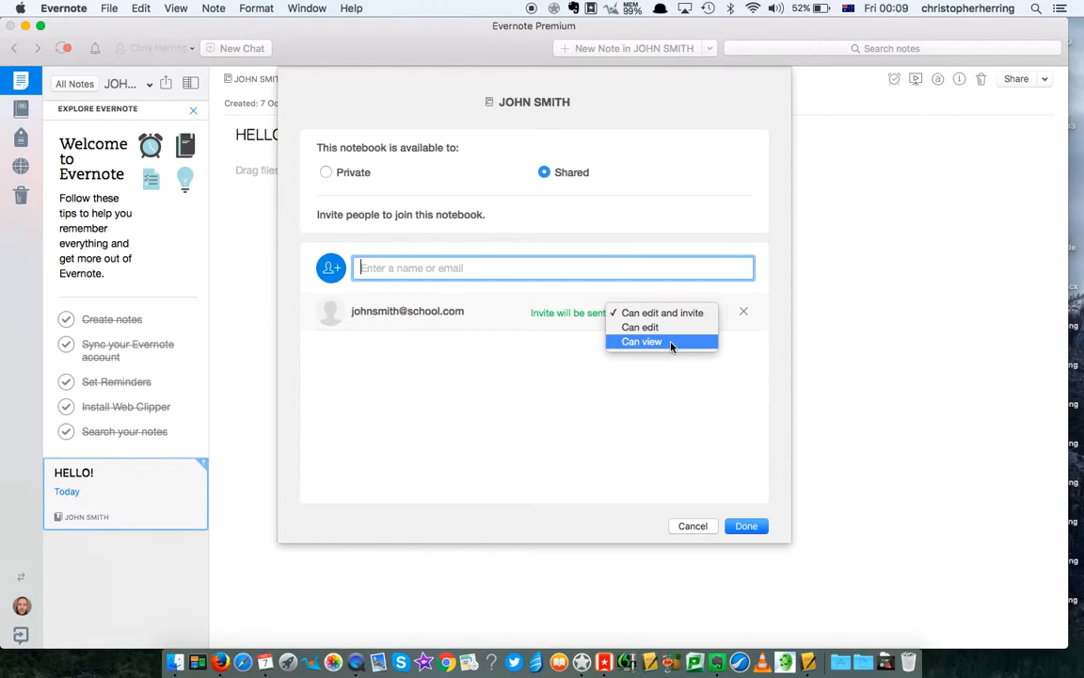
left_click(723, 457)
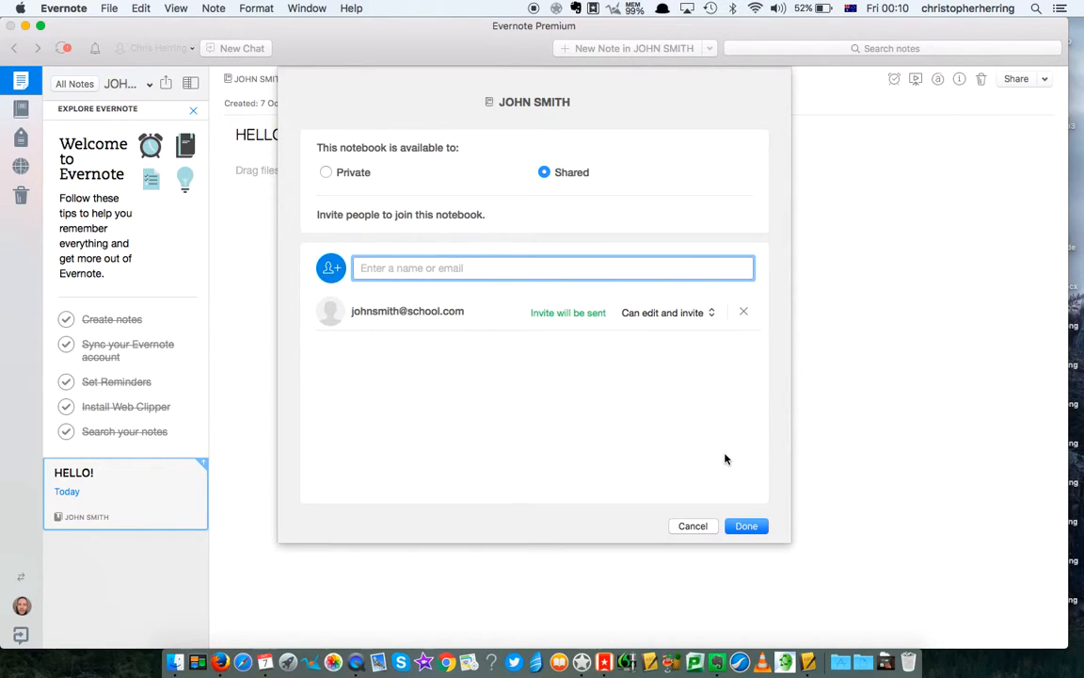
left_click(745, 527)
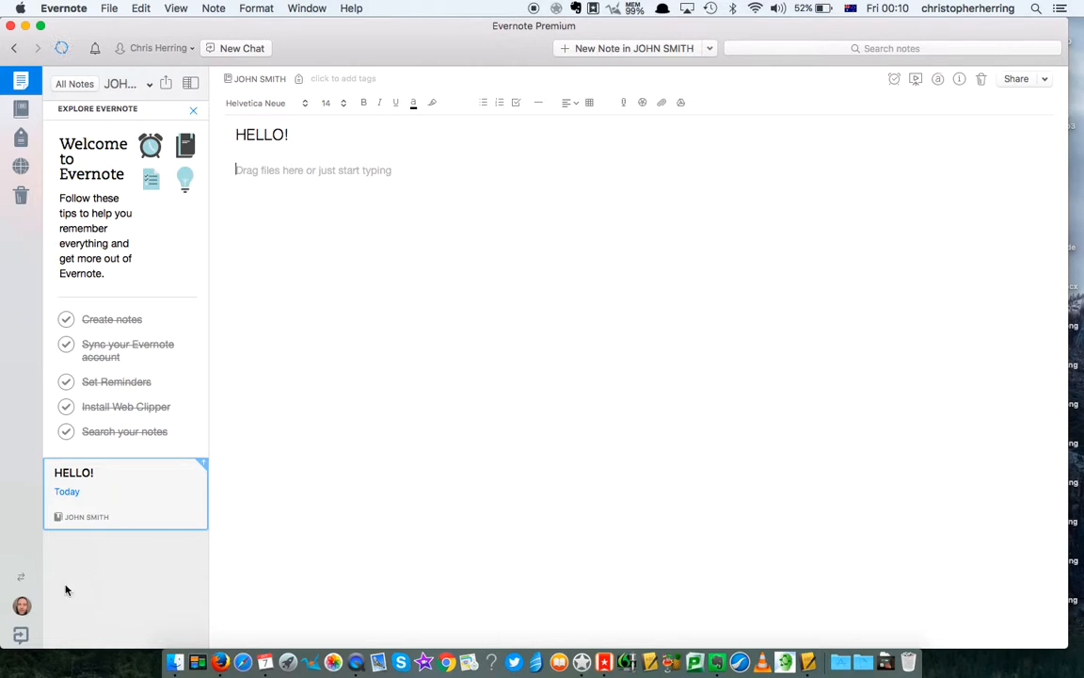
- View the Work Chat conversation with the student, discarding a drafted 'Thank you' reply
left_click(21, 637)
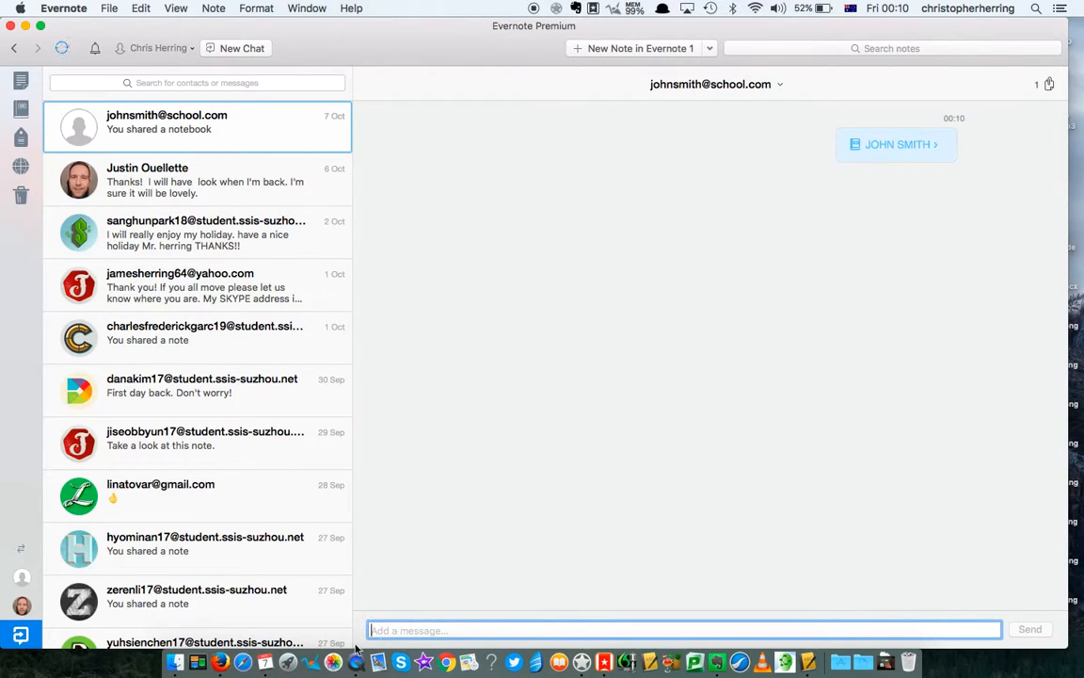
type("Thank you")
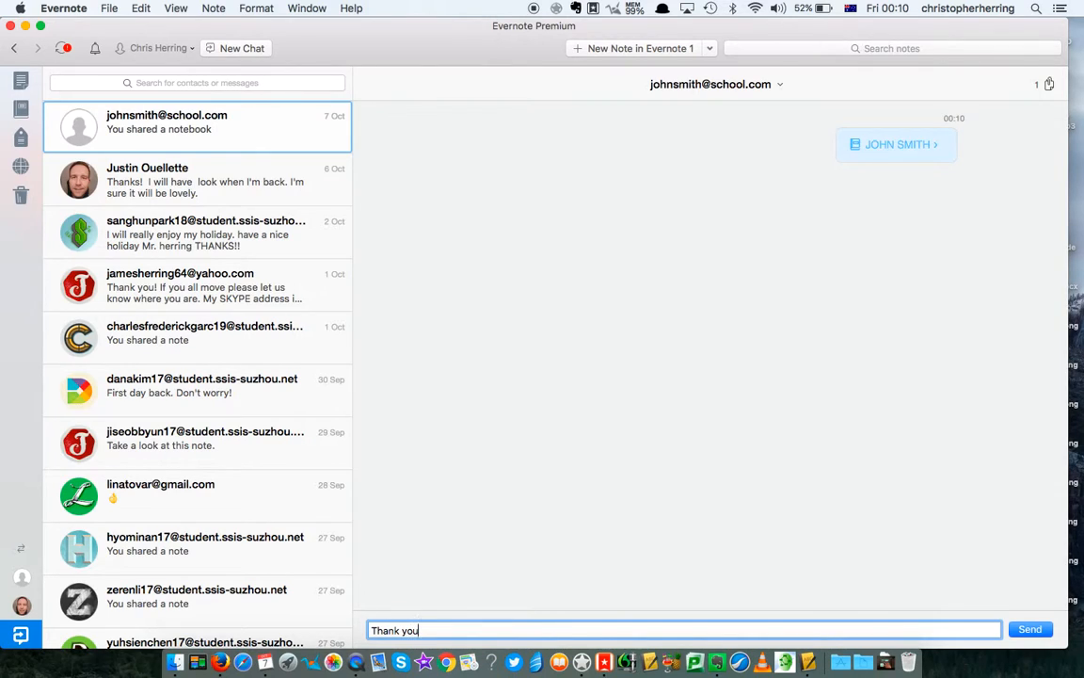
key("BackSpace")
key("BackSpace")
key("BackSpace")
key("BackSpace")
key("BackSpace")
key("BackSpace")
key("BackSpace")
key("BackSpace")
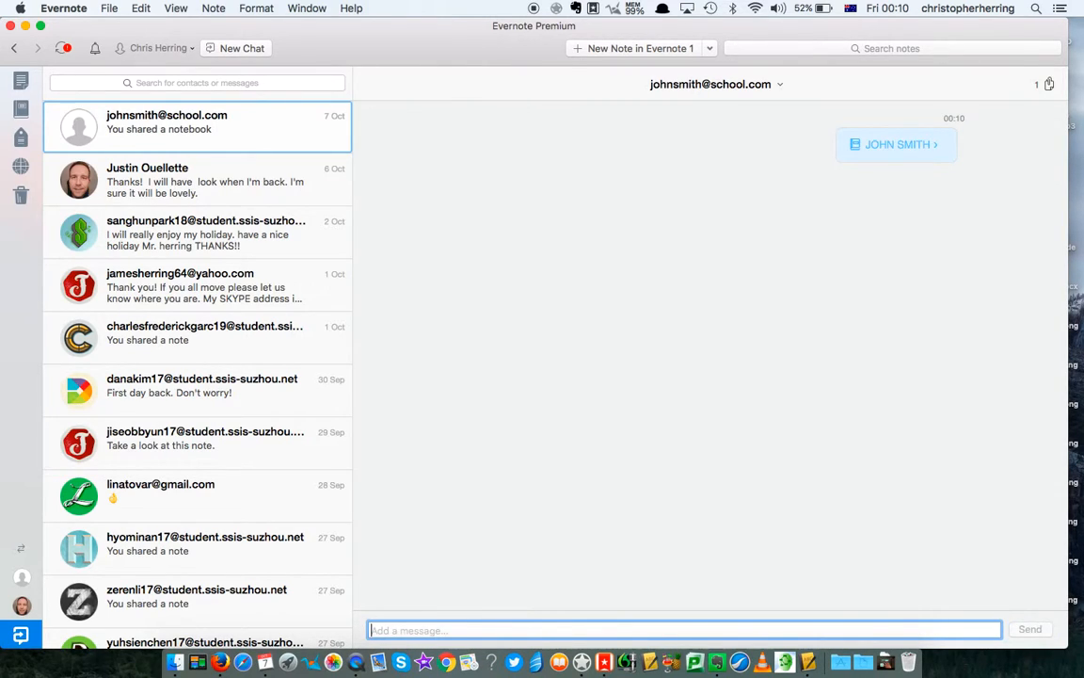
- Return to the '5 Setting up a class' guide note, scroll its steps, then list all notebooks
left_click(14, 52)
left_click(14, 52)
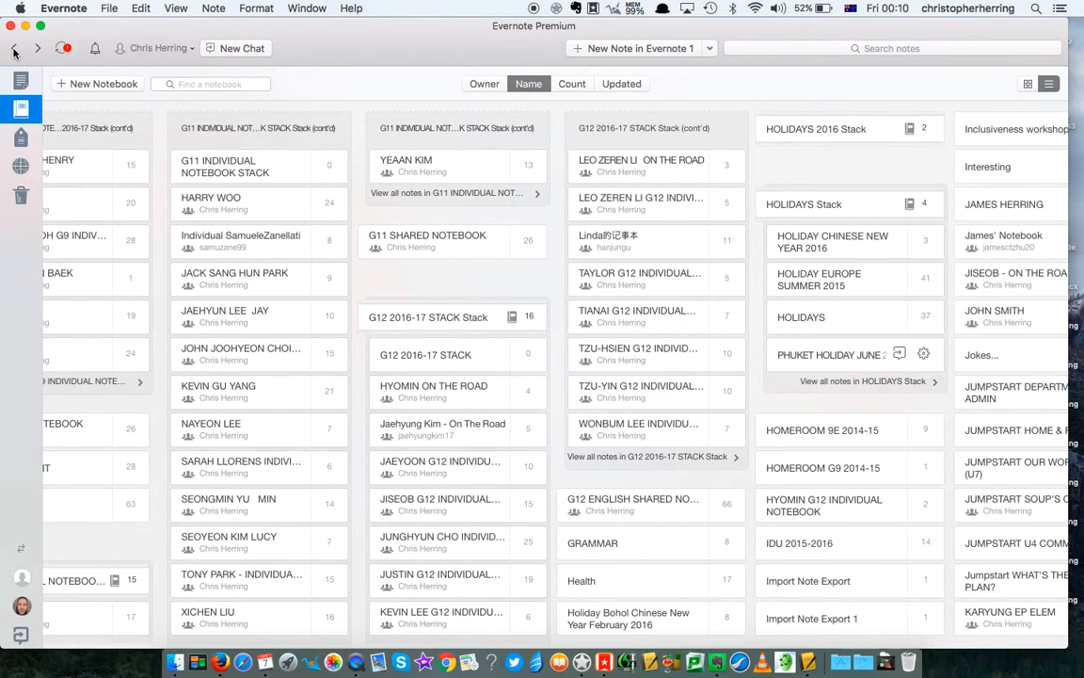
left_click(14, 52)
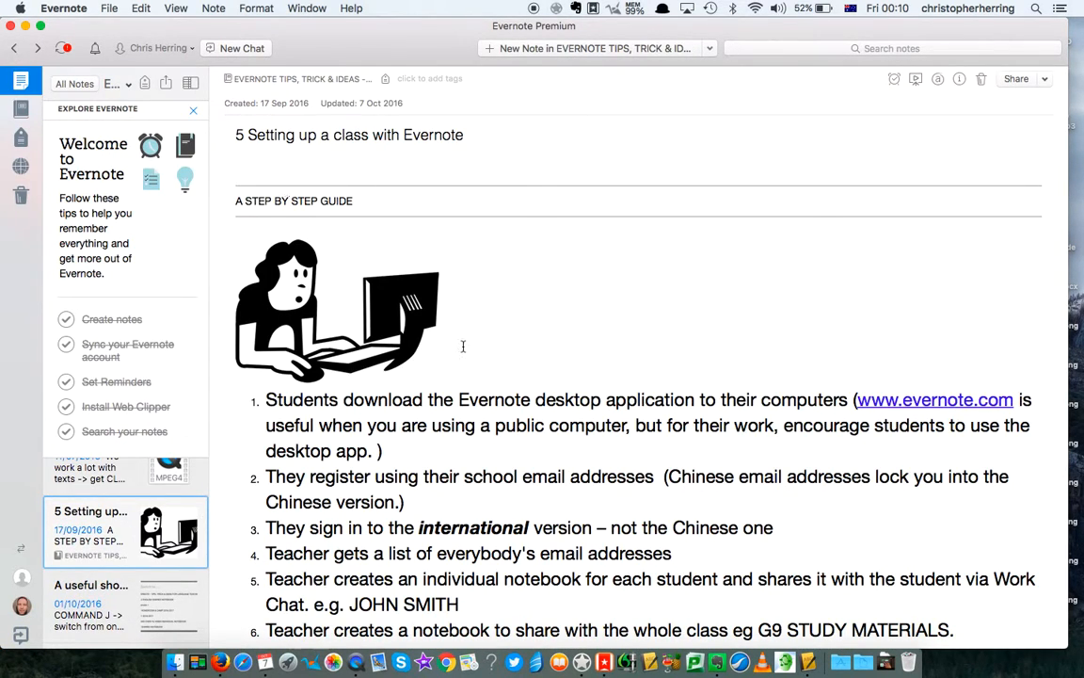
scroll(462, 347, "down", 2)
scroll(462, 346, "down", 5)
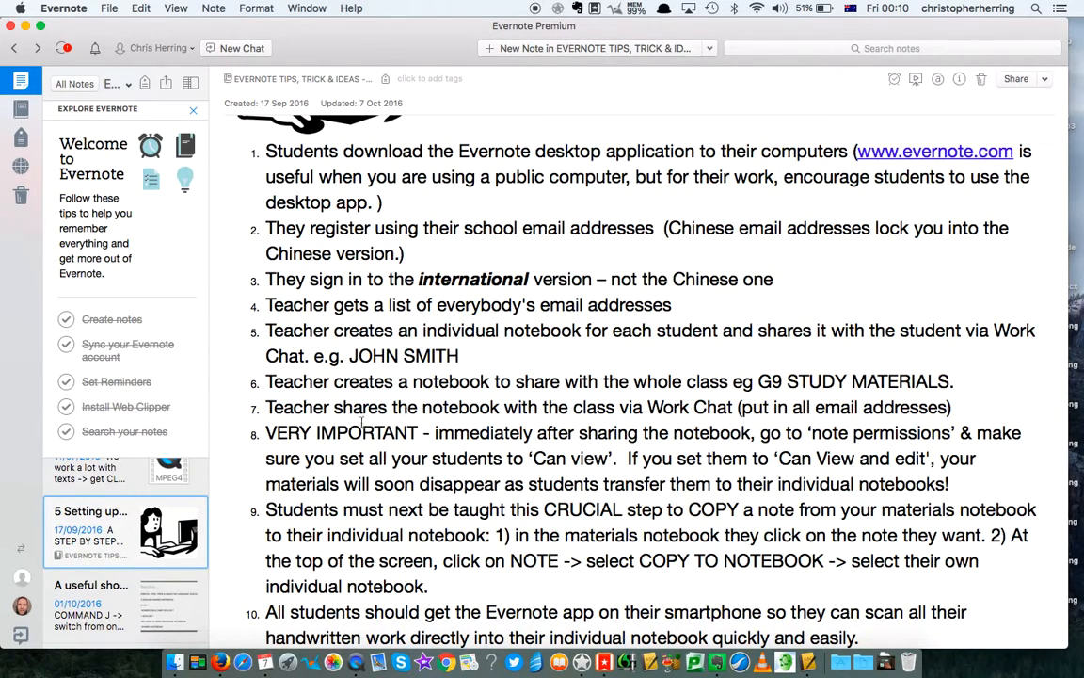
left_click(21, 111)
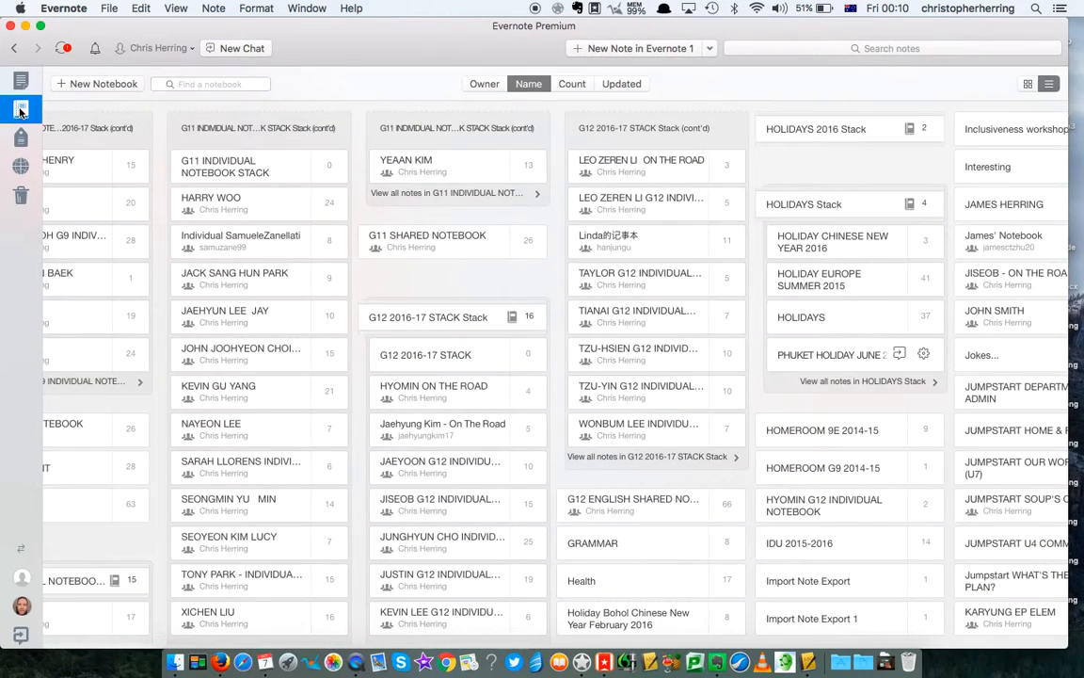
- Draft a Shared notebook named 'G6 ENGLISH MATERIALS', then cancel its creation
left_click(98, 83)
type("G6 sha")
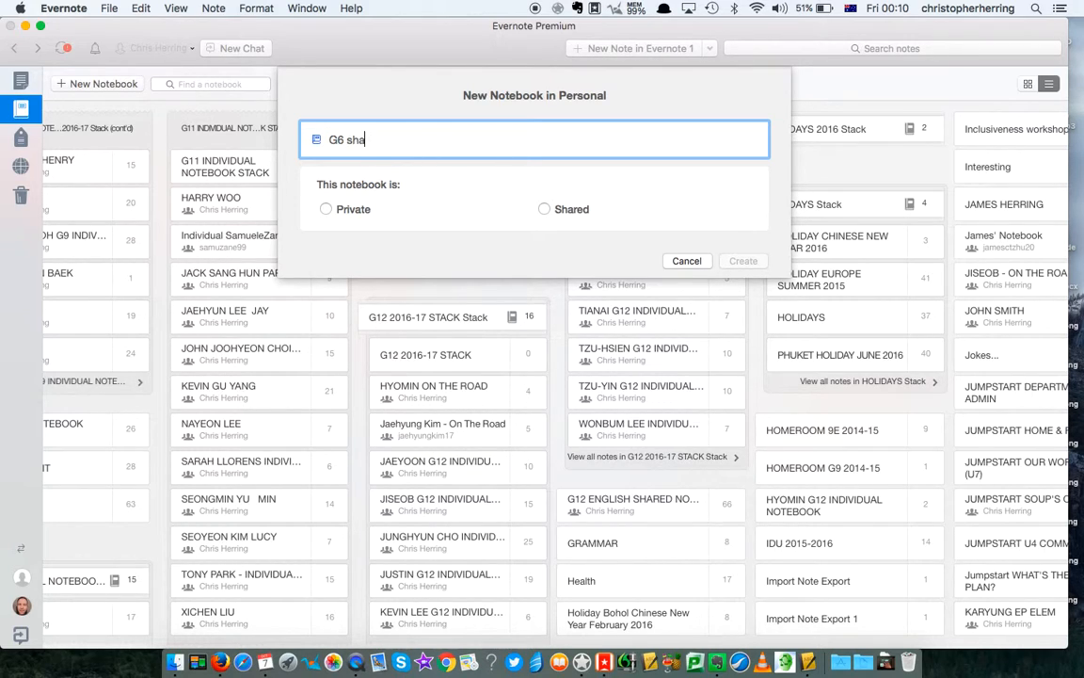
key("BackSpace")
key("BackSpace")
type("MATERIAL")
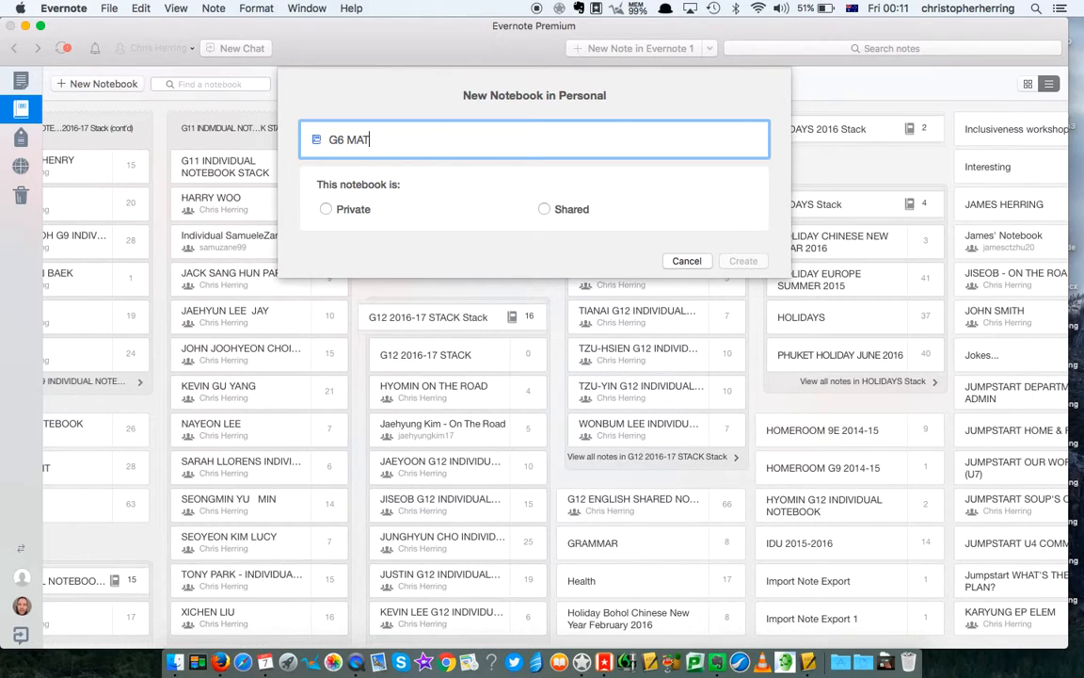
key("BackSpace")
key("BackSpace")
key("BackSpace")
key("BackSpace")
key("BackSpace")
key("BackSpace")
key("BackSpace")
key("BackSpace")
type("ENGLISH MATERI")
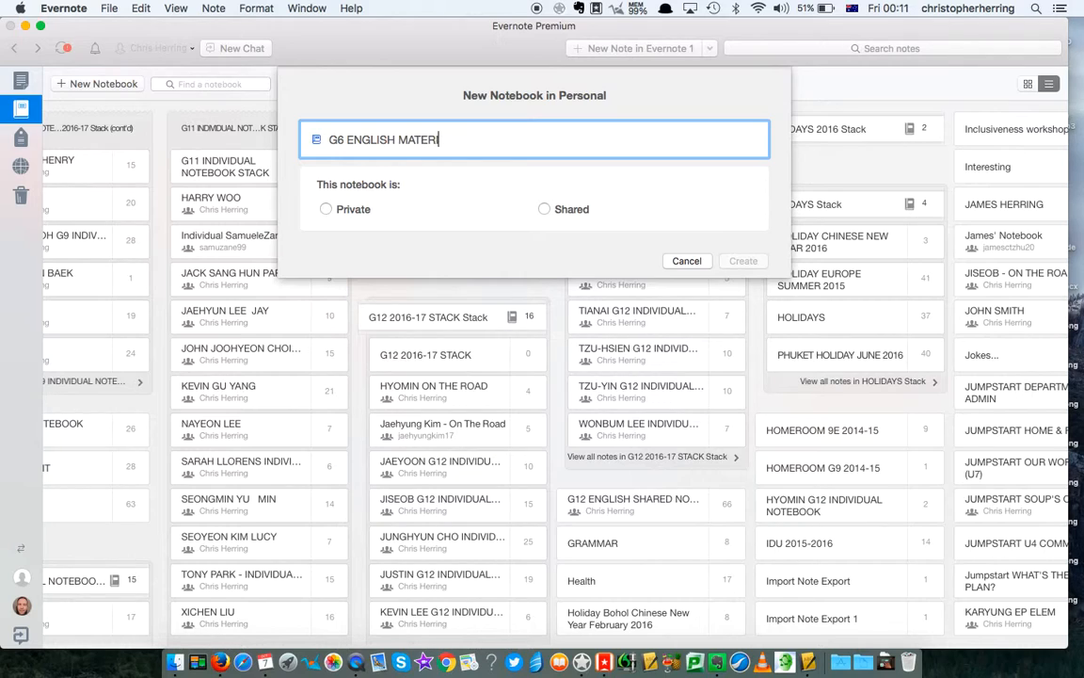
type("ALS")
left_click(545, 210)
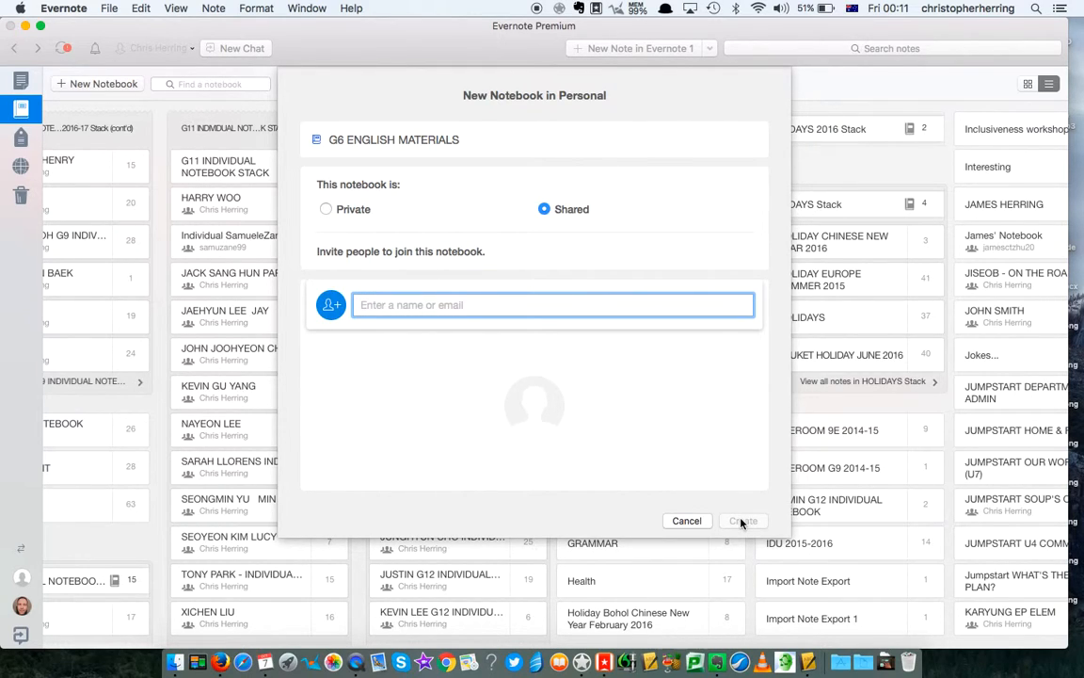
left_click(686, 521)
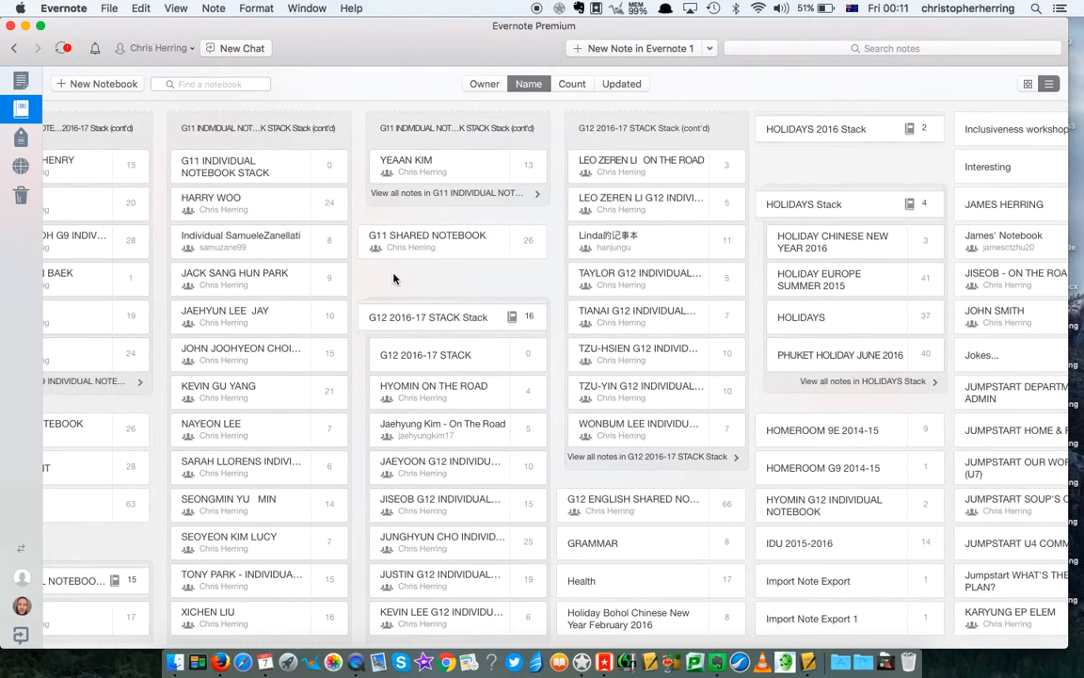
- Jump to G9 SHARED NOTEBOOK using Cmd+J
scroll(108, 137, "left", 5)
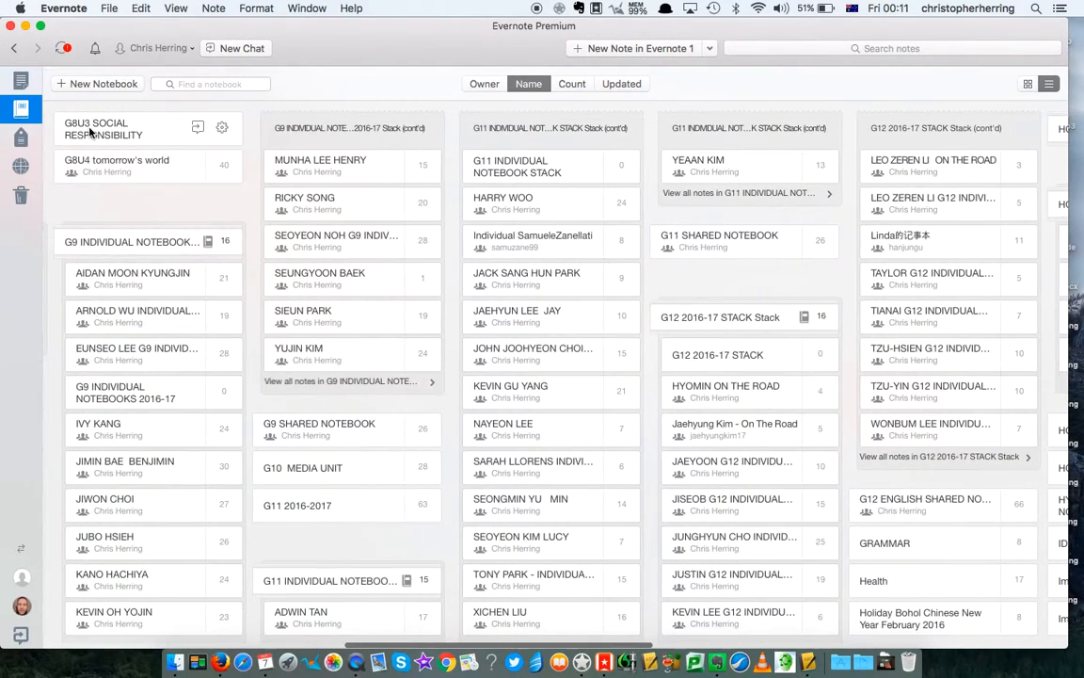
scroll(89, 132, "left", 6)
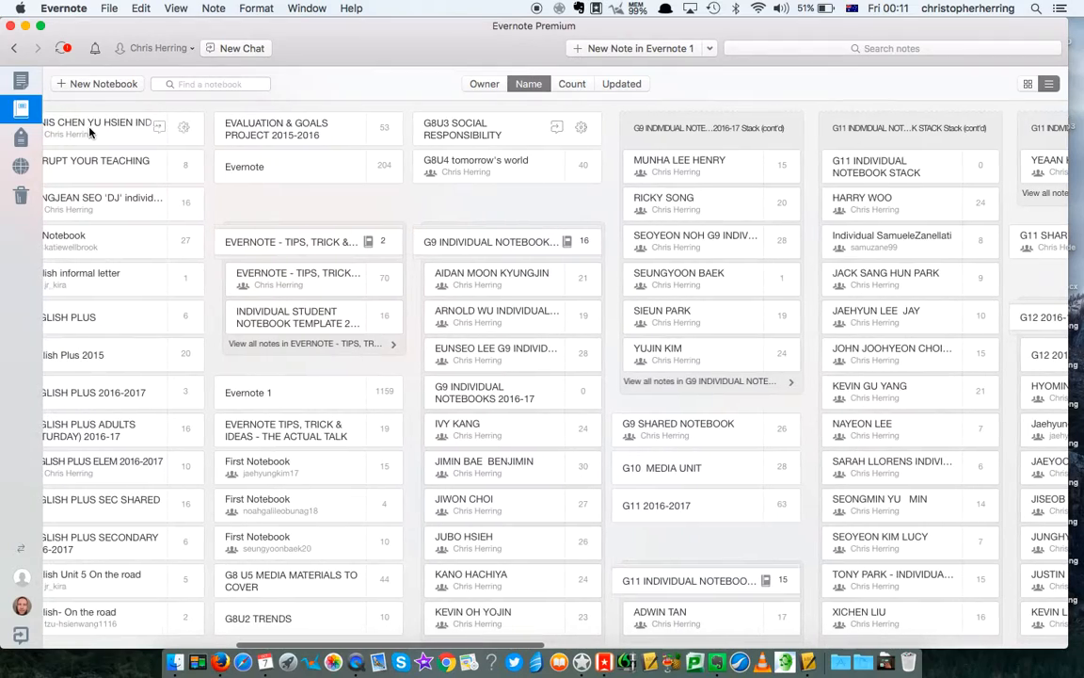
scroll(90, 132, "left", 10)
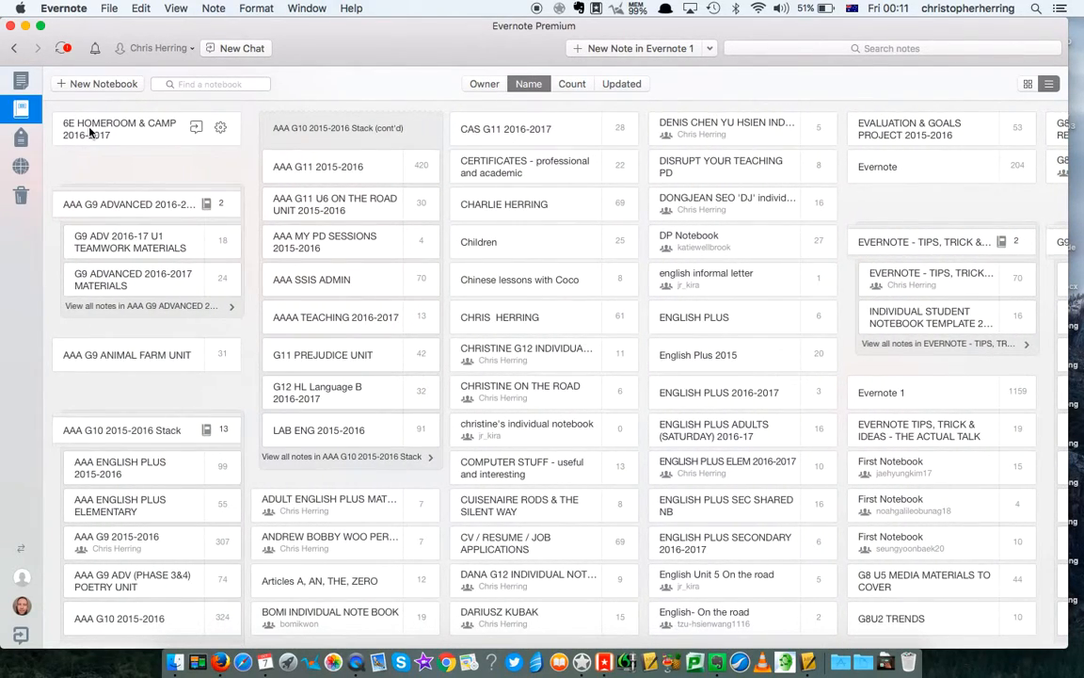
key("super+j")
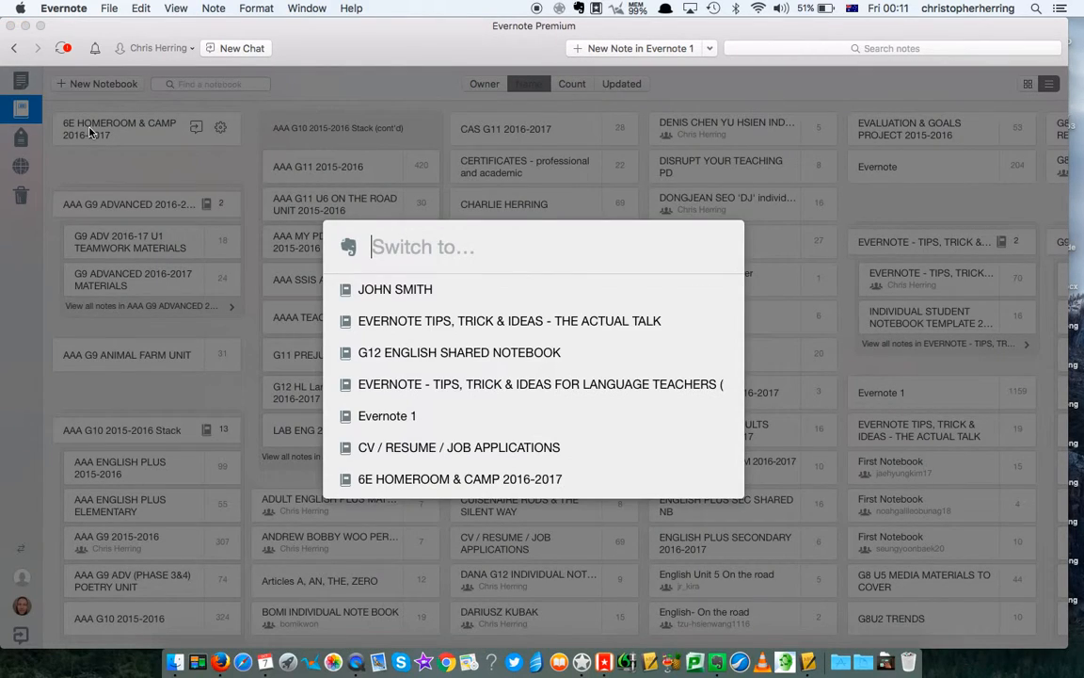
type("G")
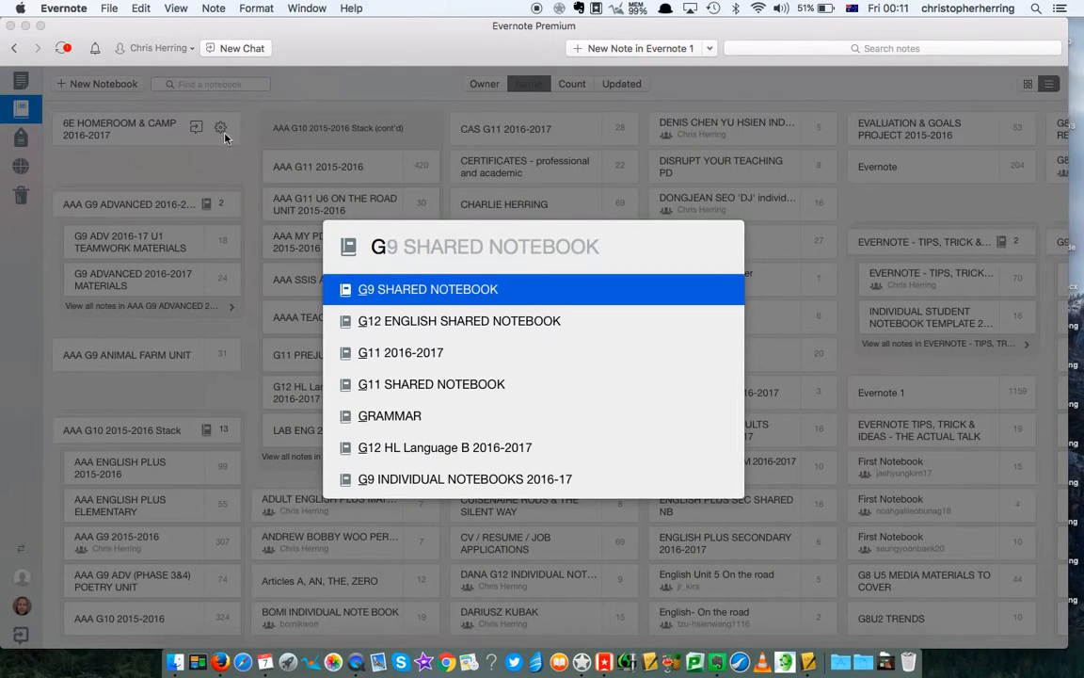
left_click(374, 291)
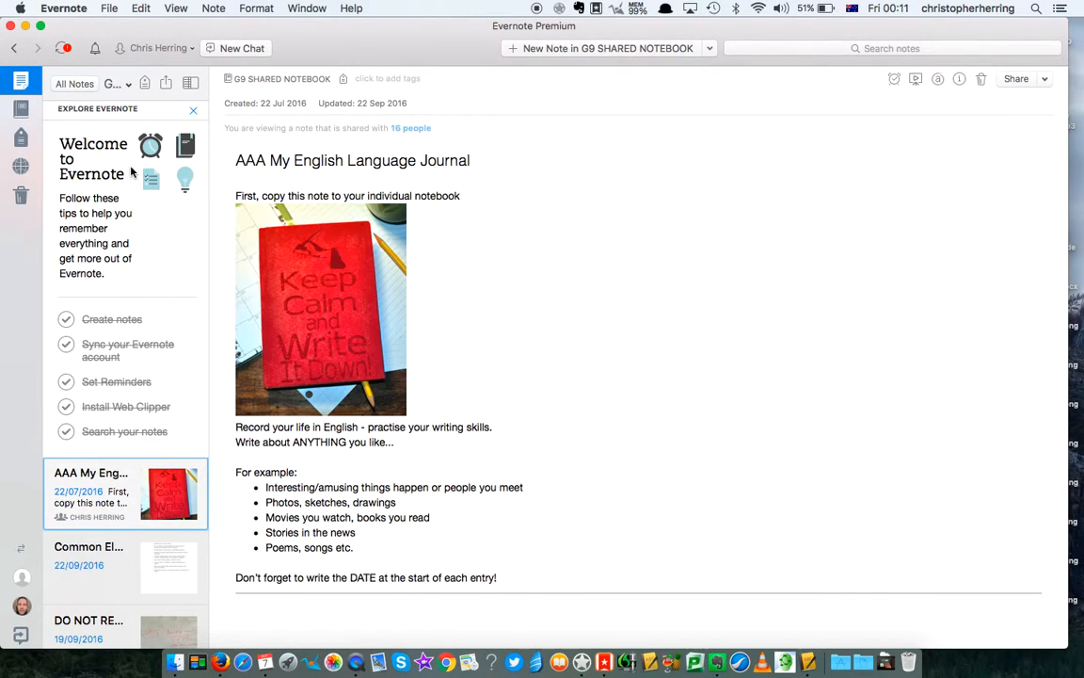
- Back in the notebook list, view G9 SHARED NOTEBOOK's settings and close them unchanged
left_click(22, 111)
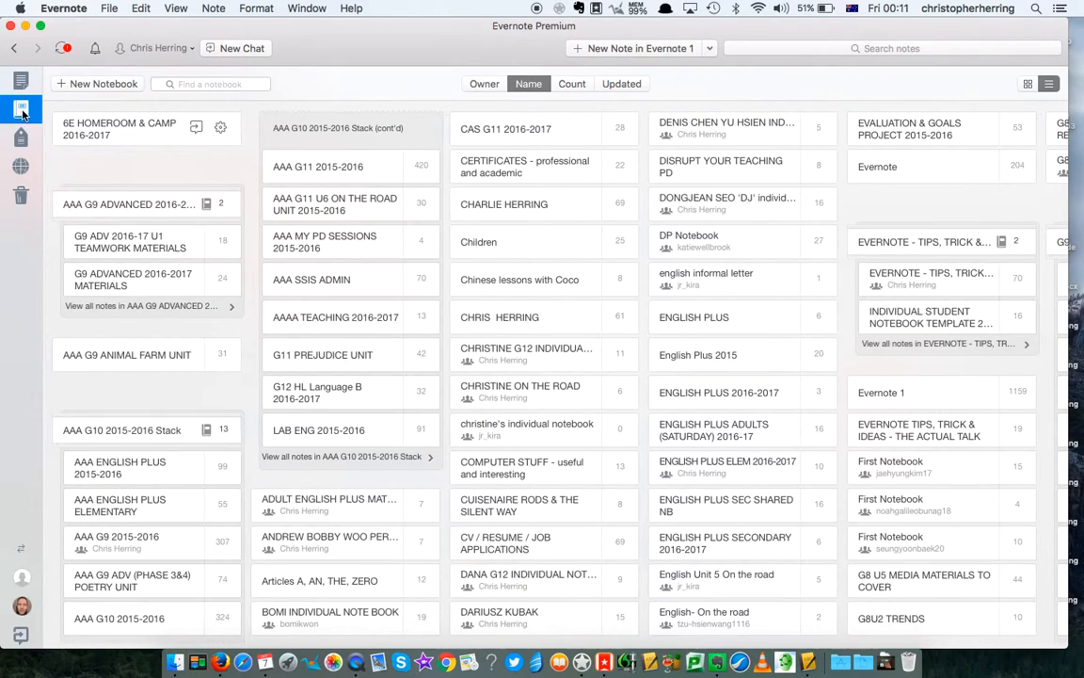
scroll(837, 337, "right", 5)
scroll(838, 337, "right", 3)
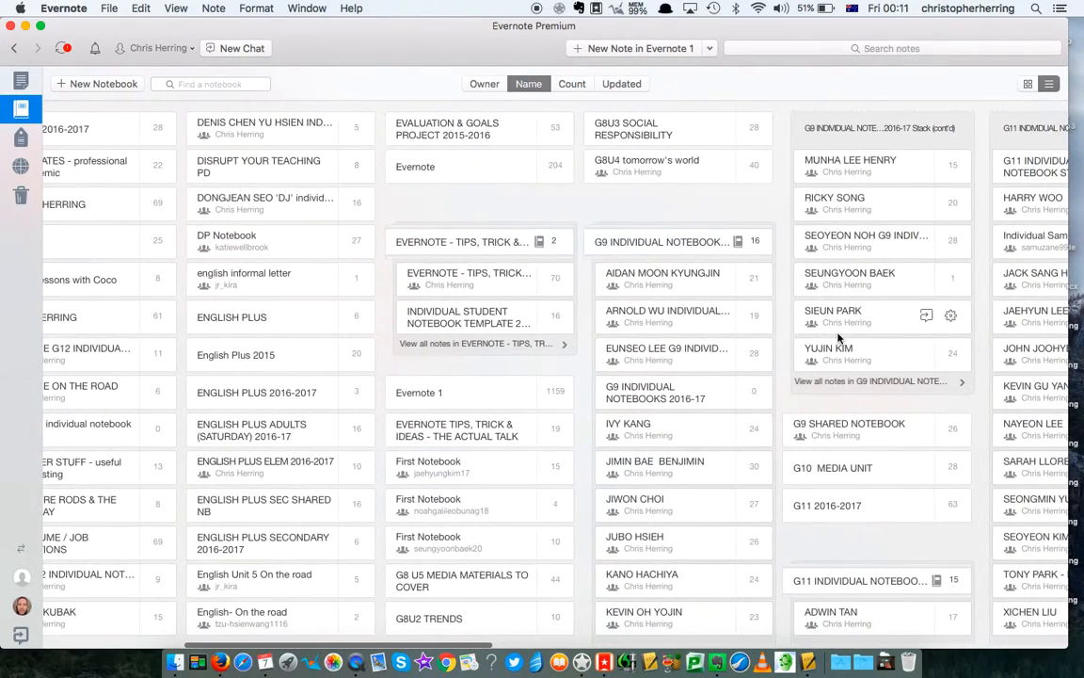
scroll(838, 337, "right", 6)
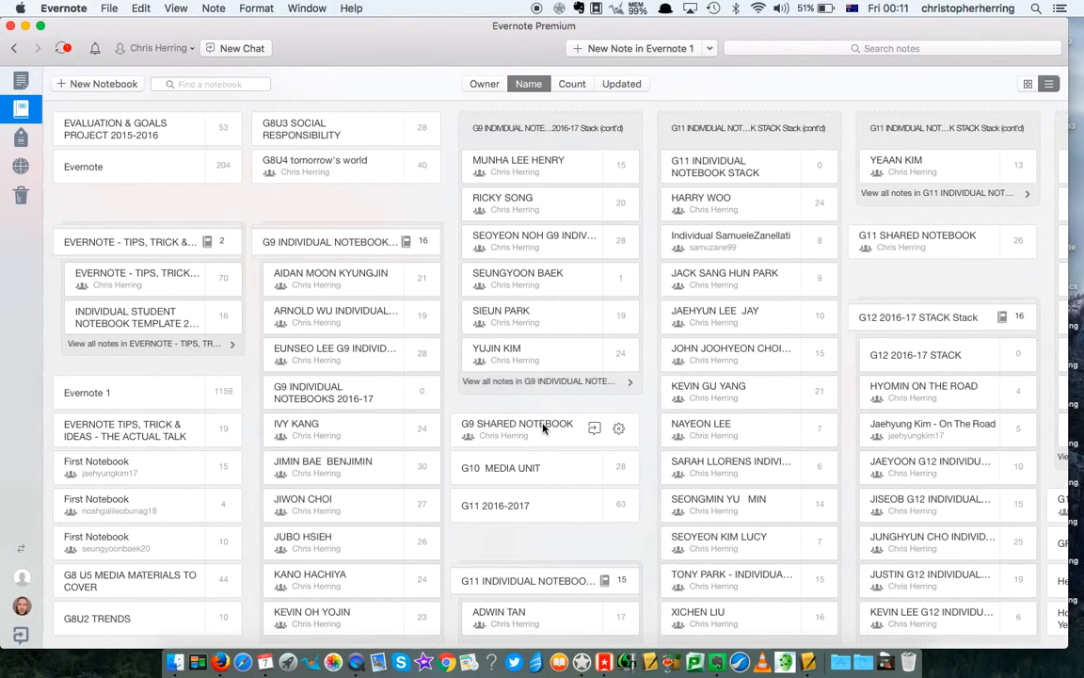
left_click(618, 428)
left_click(585, 218)
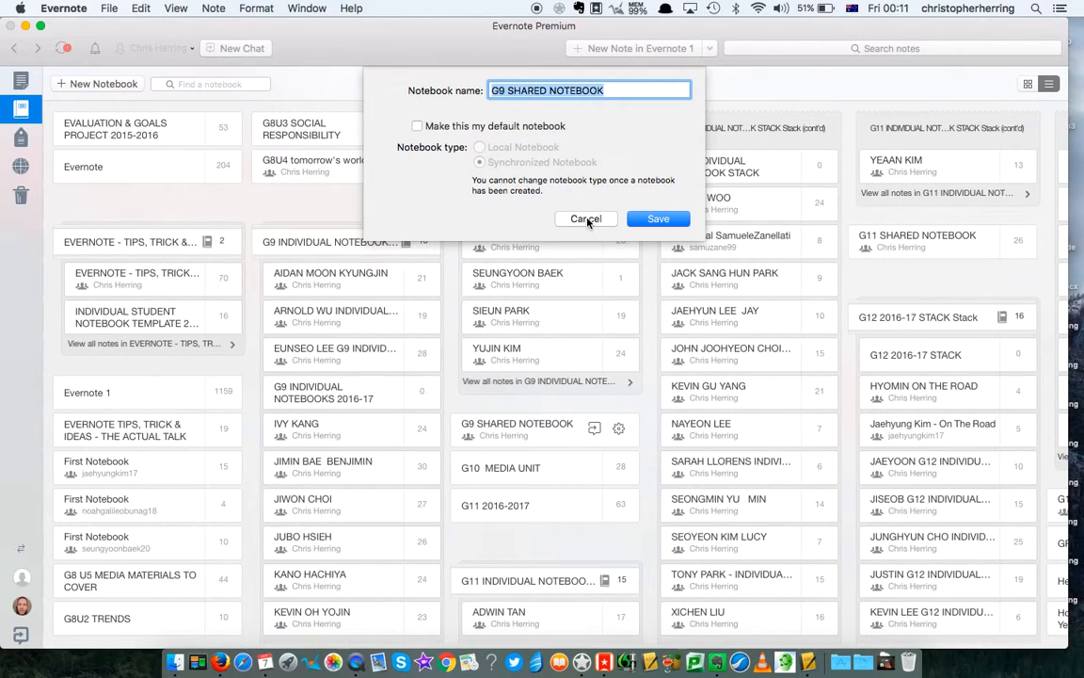
- In G9 SHARED NOTEBOOK's sharing settings, keep two students at Can view and confirm
right_click(539, 433)
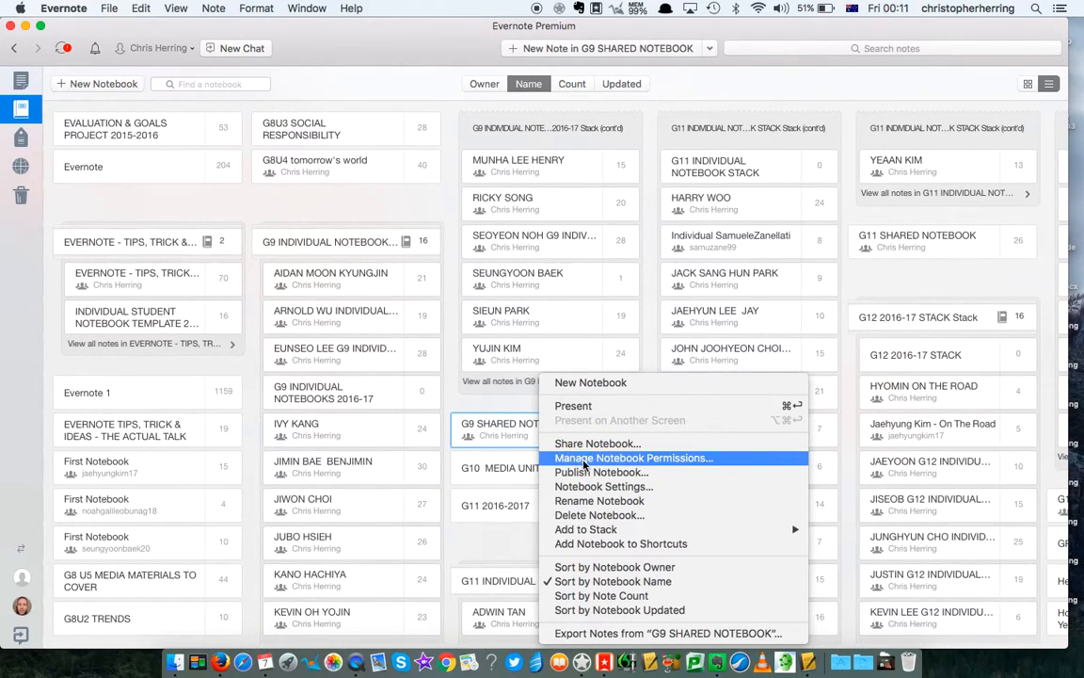
left_click(653, 461)
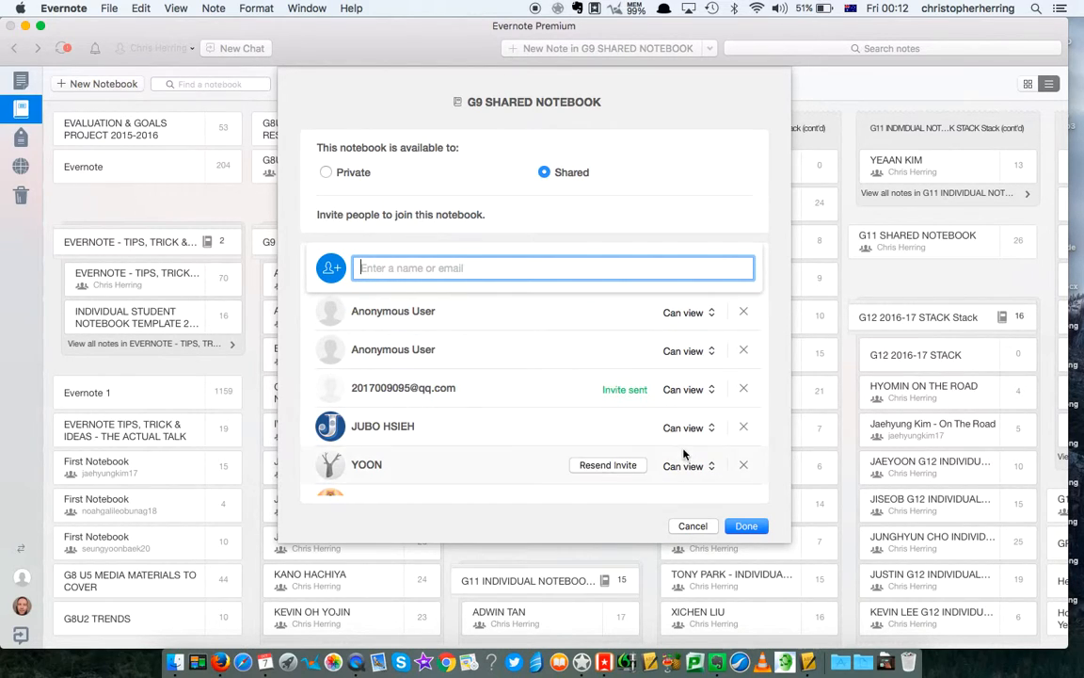
left_click(710, 316)
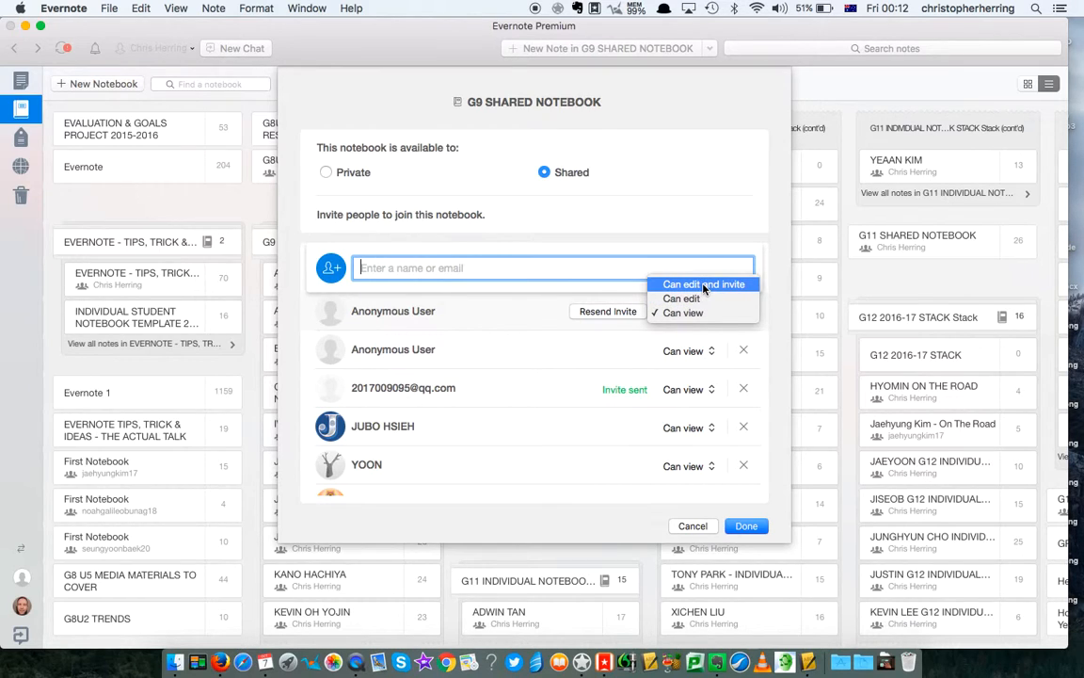
left_click(636, 354)
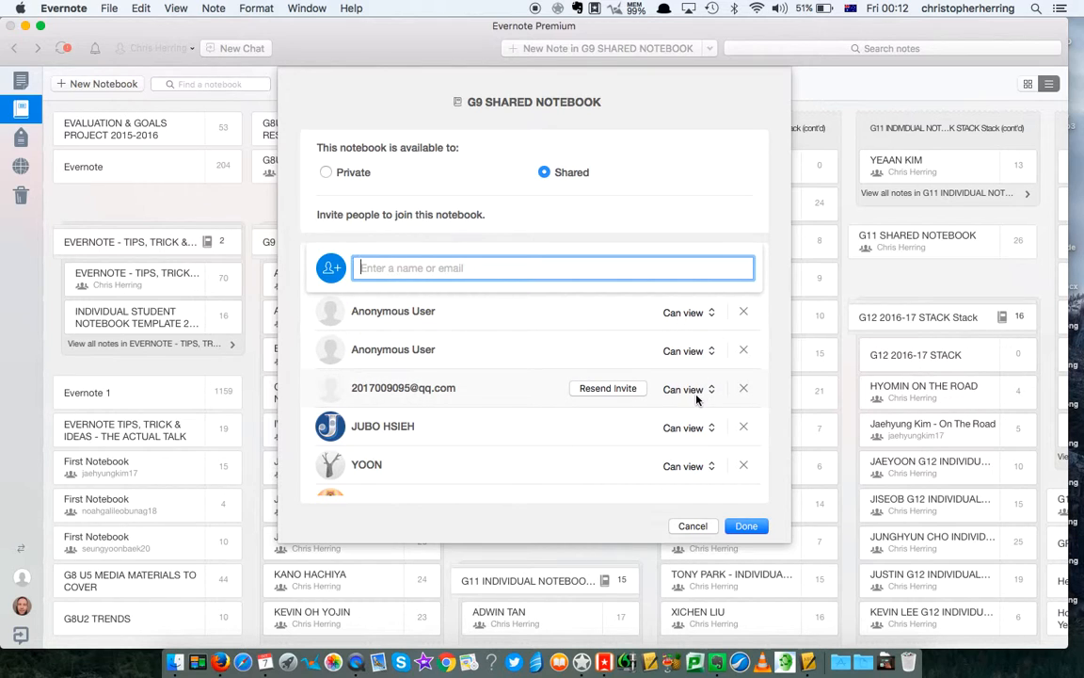
scroll(696, 395, "down", 3)
scroll(697, 399, "down", 15)
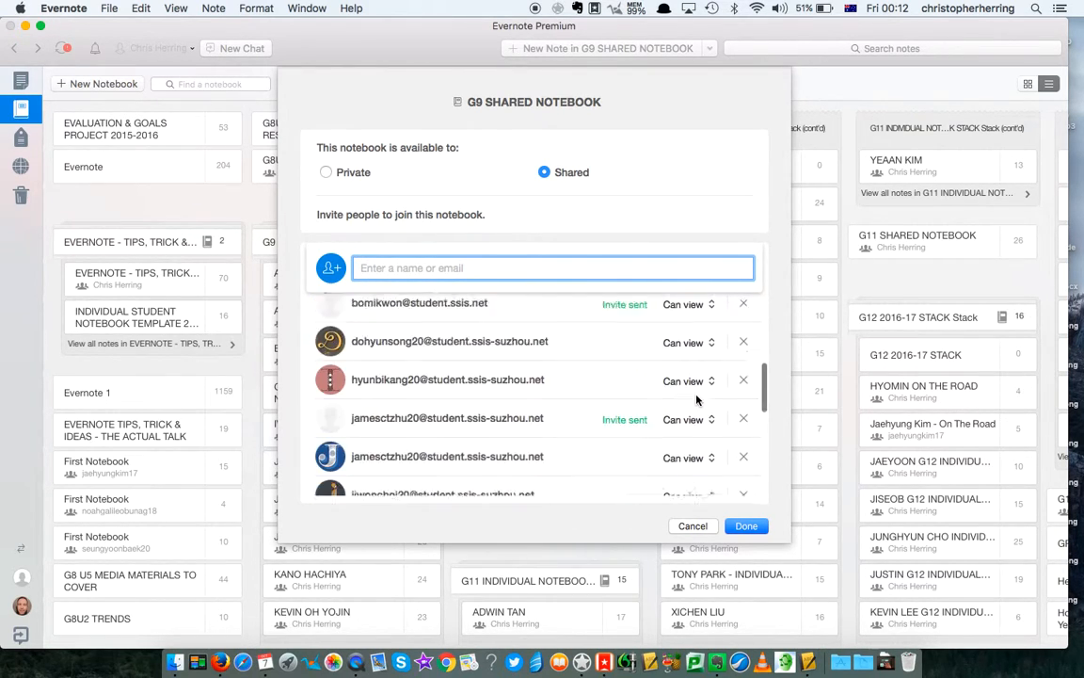
scroll(697, 399, "down", 2)
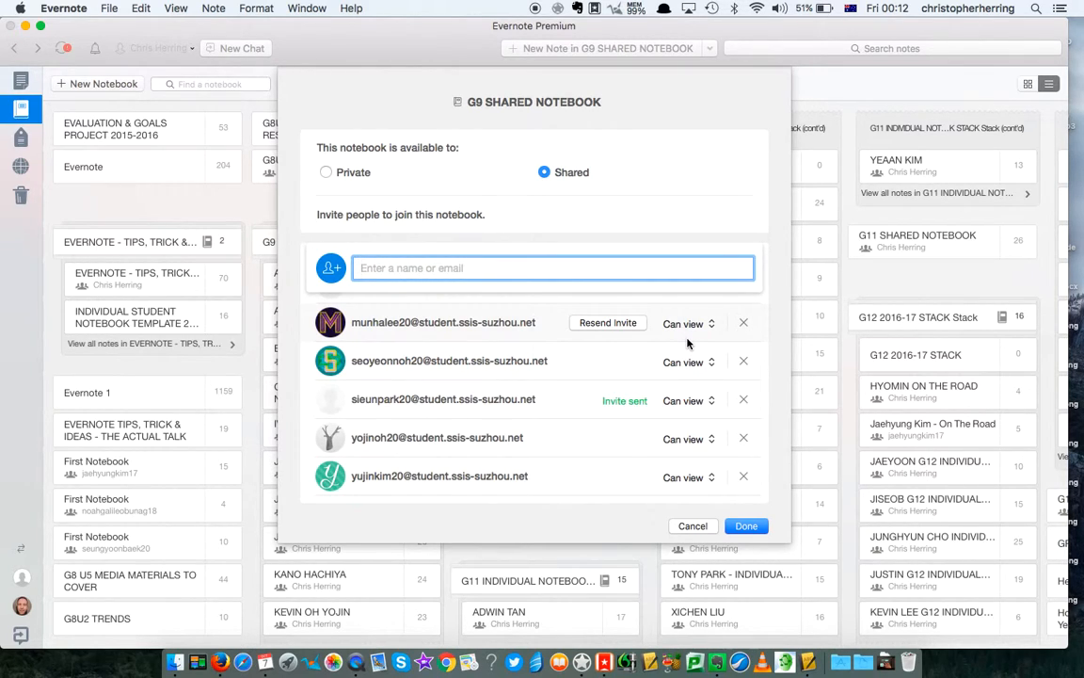
left_click(711, 364)
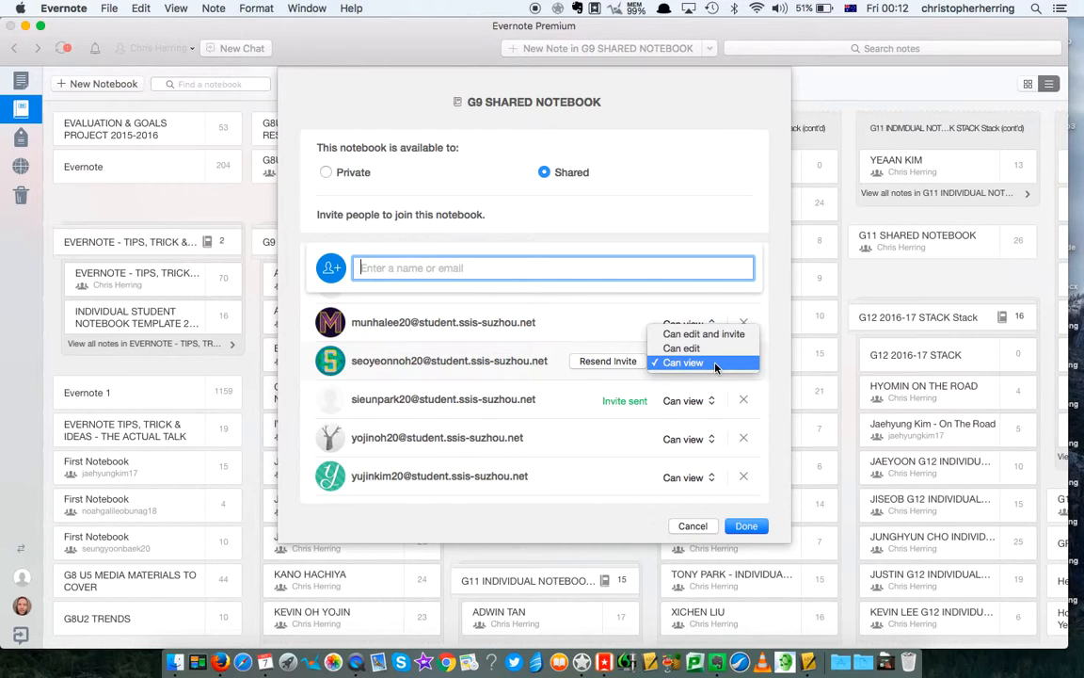
left_click(677, 374)
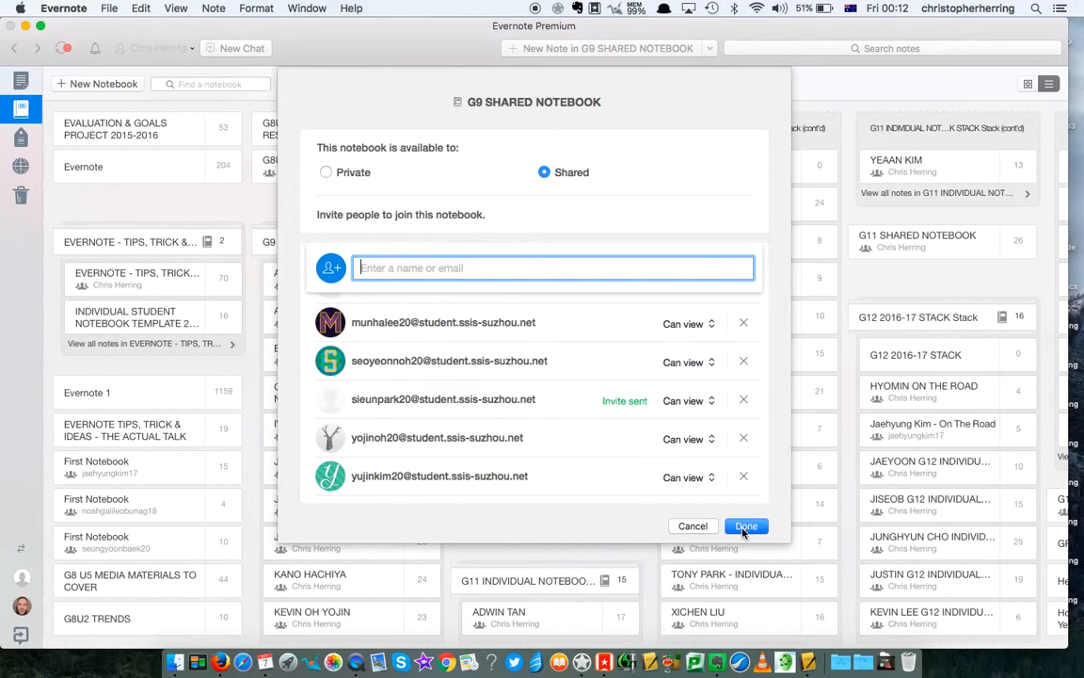
left_click(743, 528)
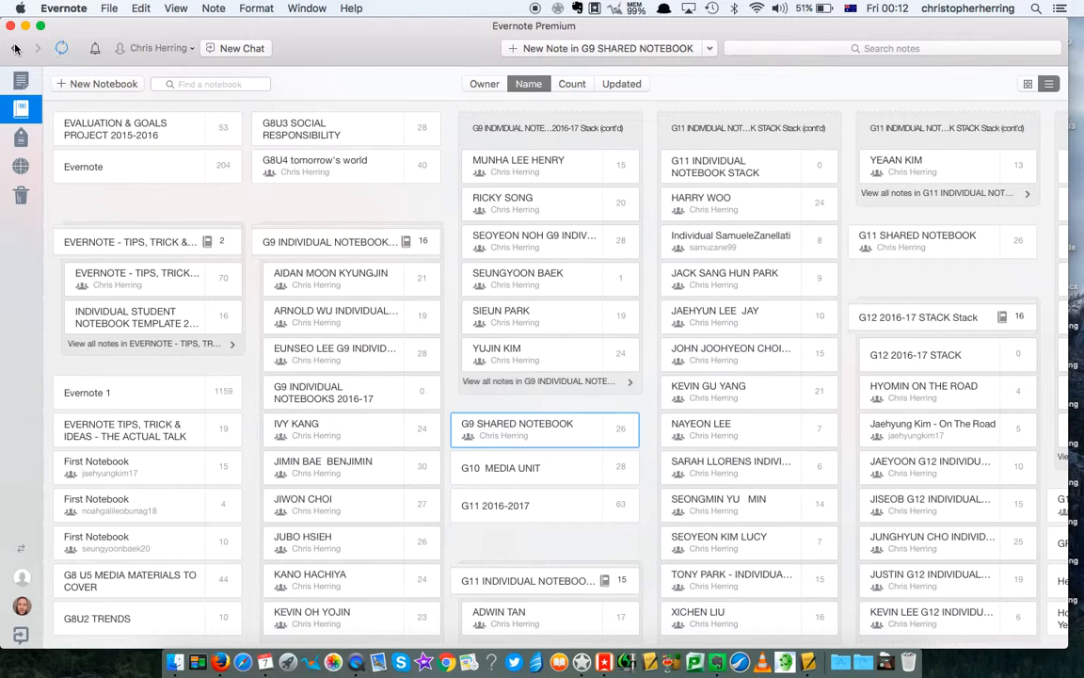
- Step back through history, forward to '5 Setting up a class with Evernote', and scroll its steps
left_click(14, 48)
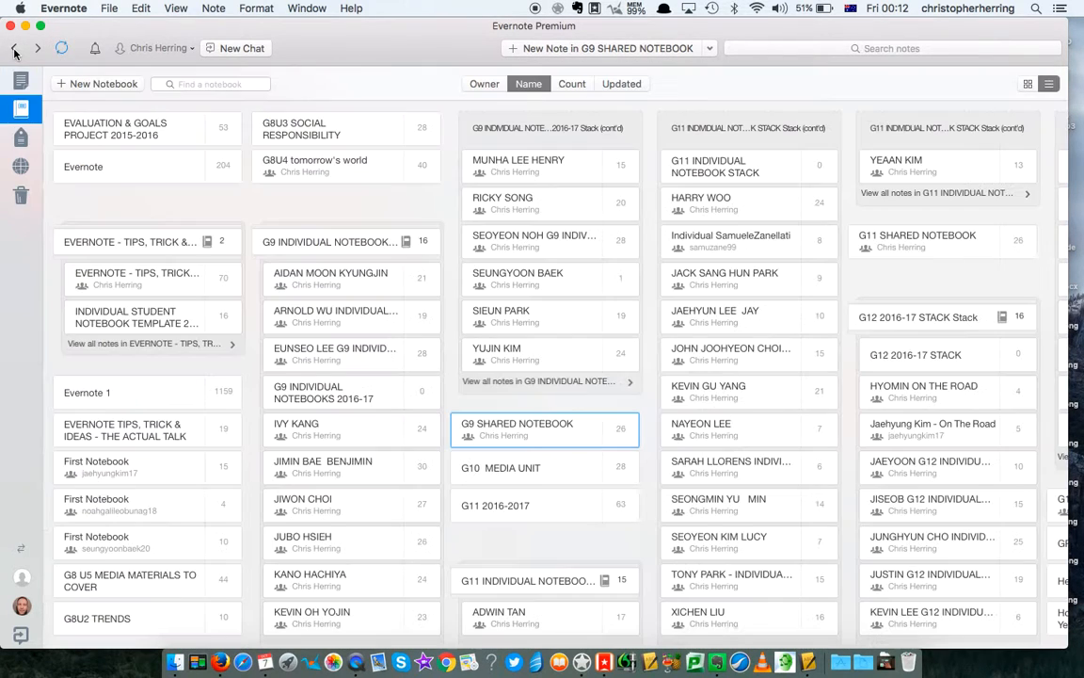
left_click(14, 49)
left_click(14, 49)
left_click(14, 49)
left_click(15, 49)
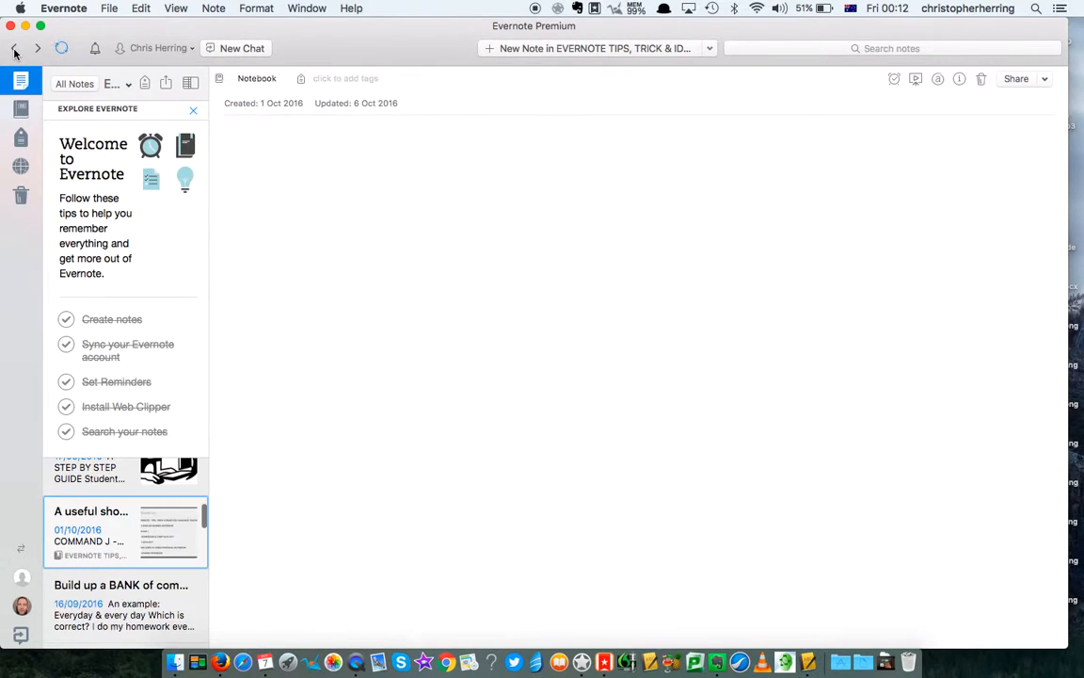
left_click(37, 53)
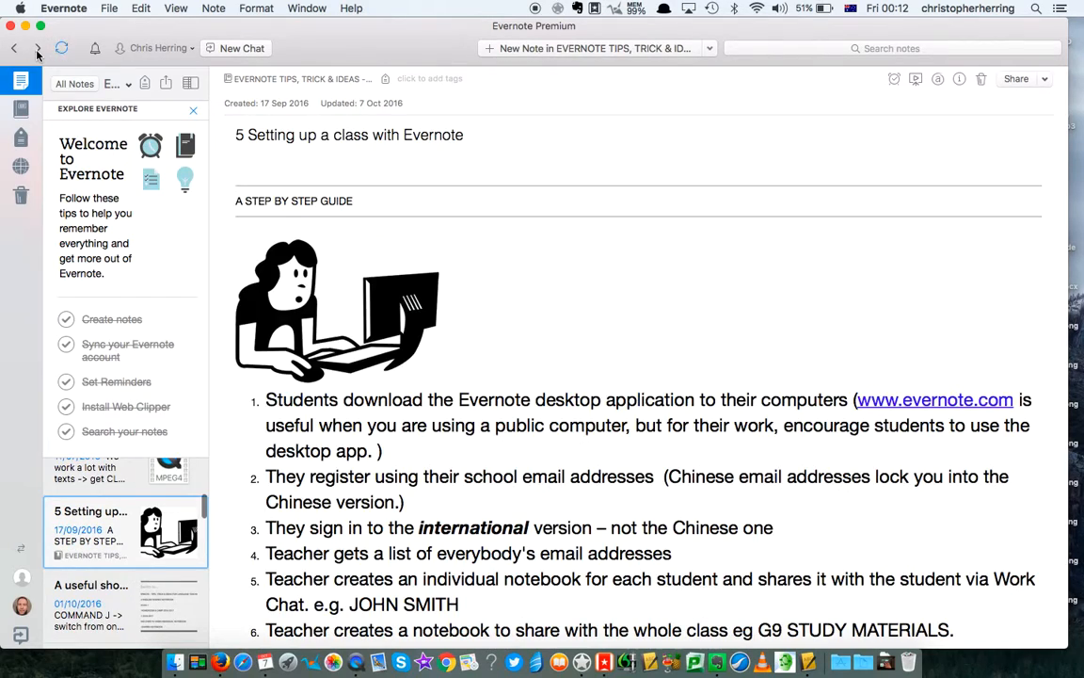
scroll(409, 374, "down", 5)
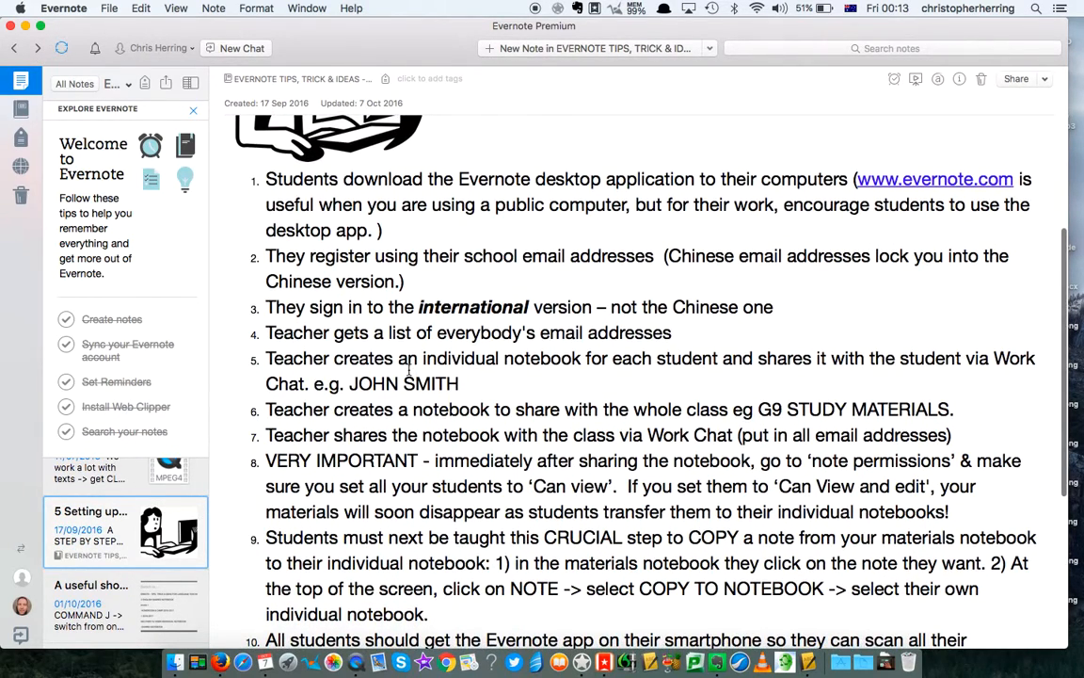
scroll(525, 425, "down", 3)
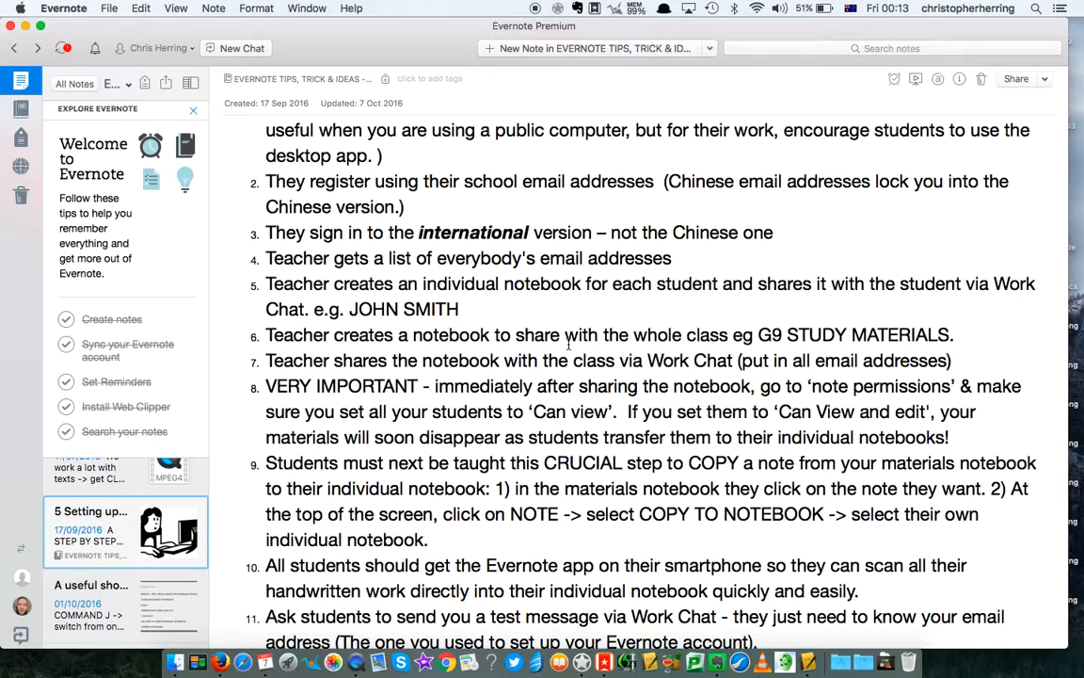
scroll(568, 345, "down", 3)
scroll(568, 344, "down", 3)
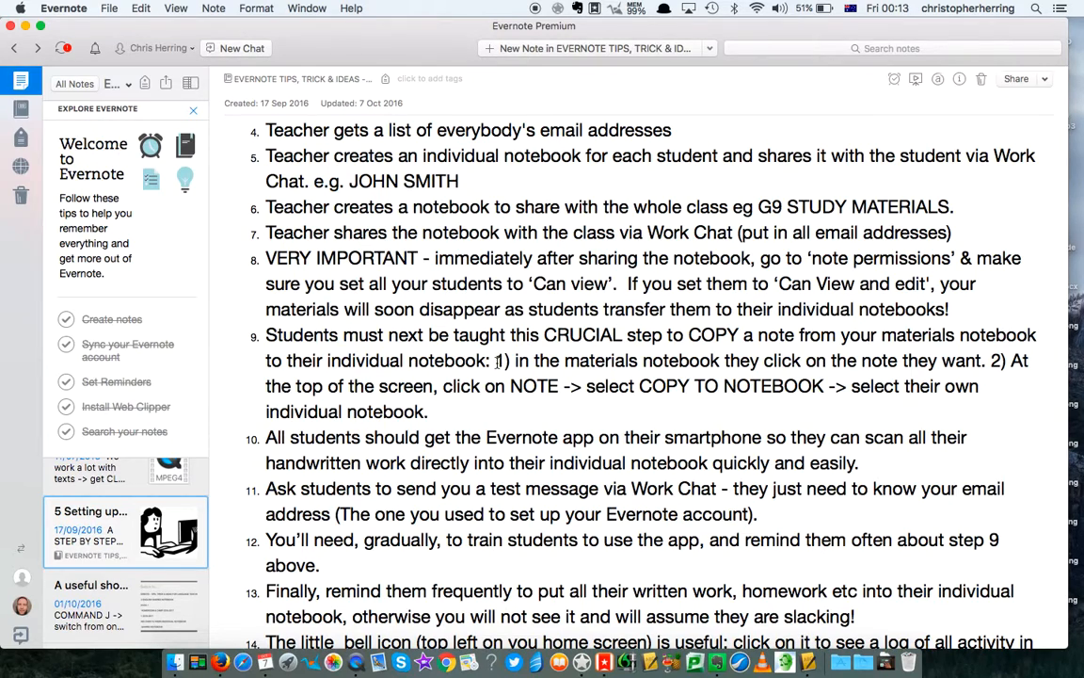
- Jump to G9 SHARED NOTEBOOK with Cmd+J, showing its 'AAA My English Language Journal' note
left_click(21, 111)
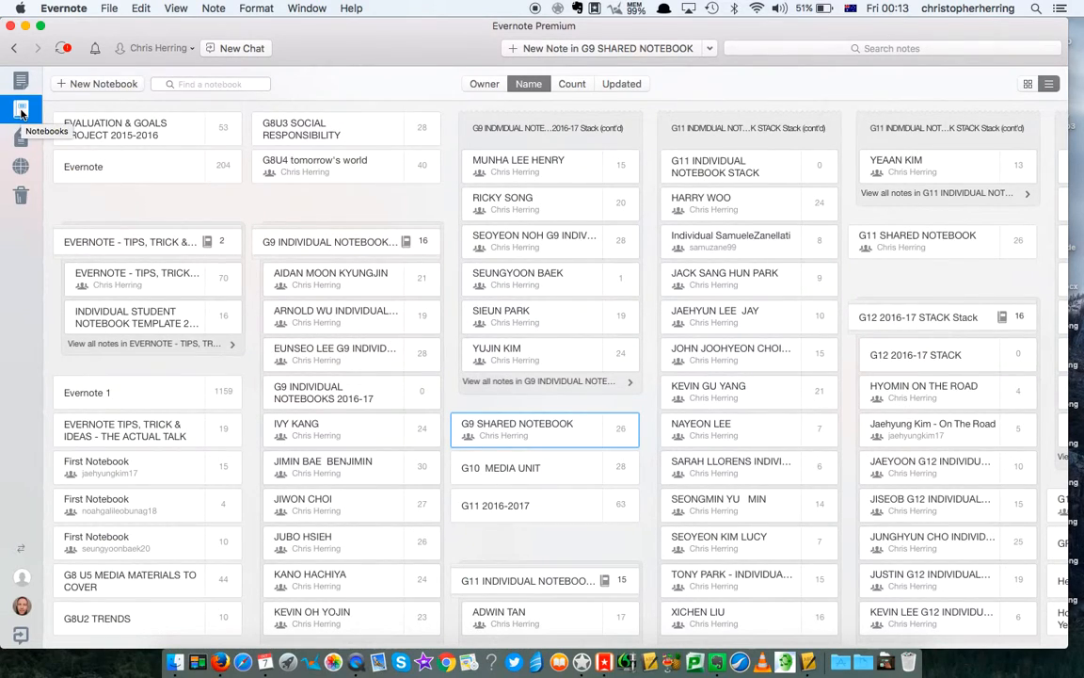
key("super+j")
type("G9")
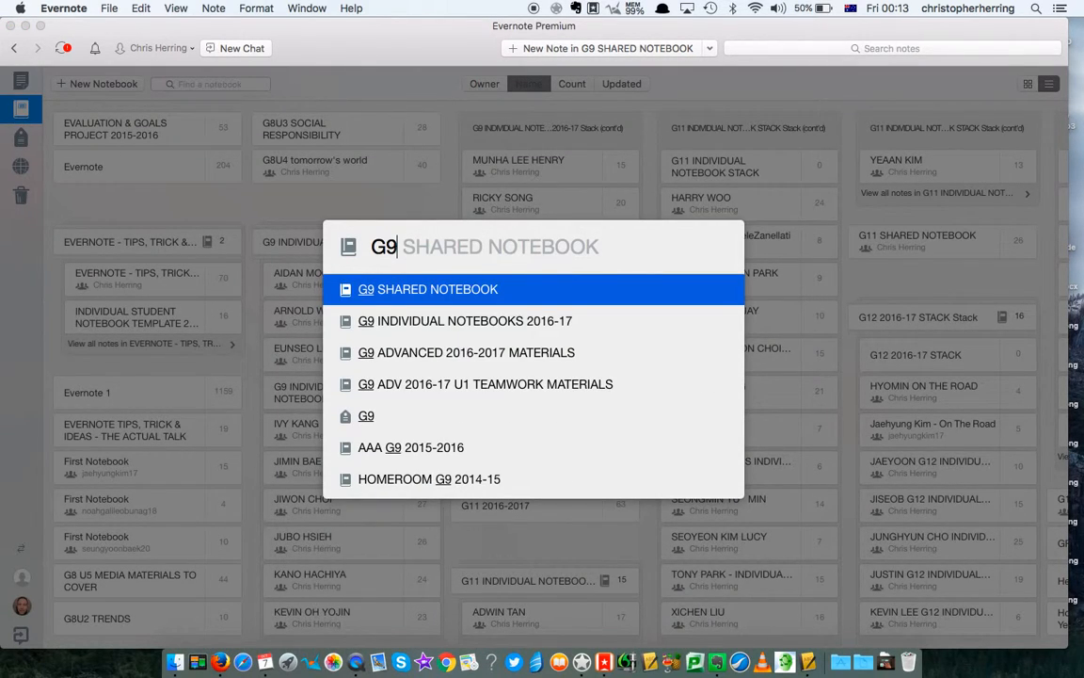
key("Return")
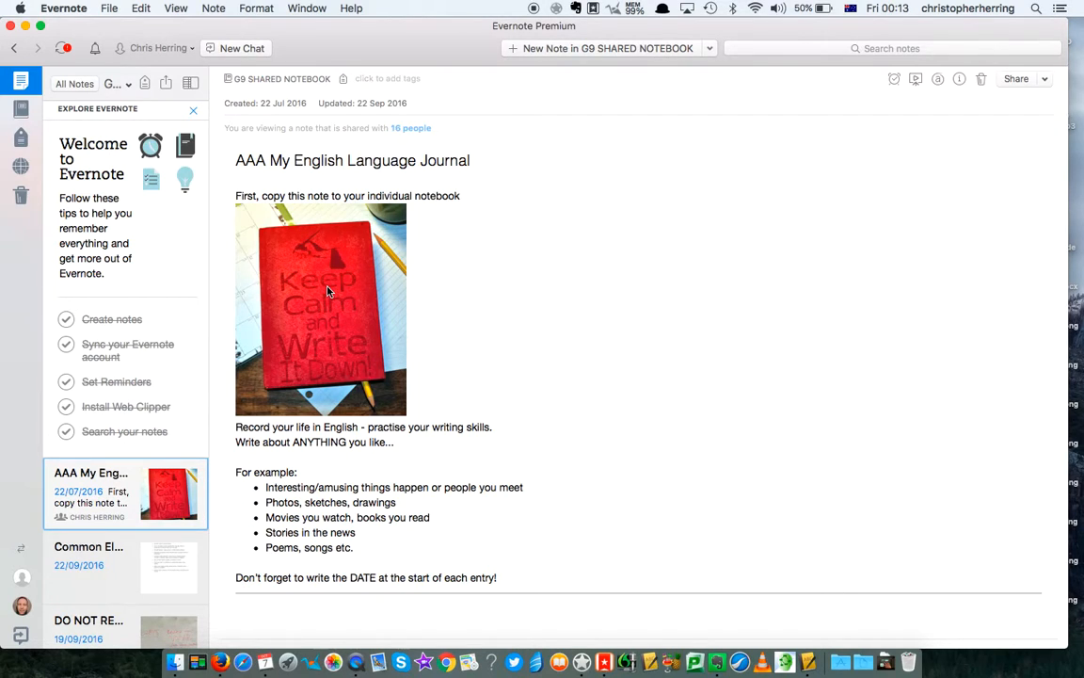
- Copy the AAA My English Language Journal note into the student's individual notebook
left_click(213, 10)
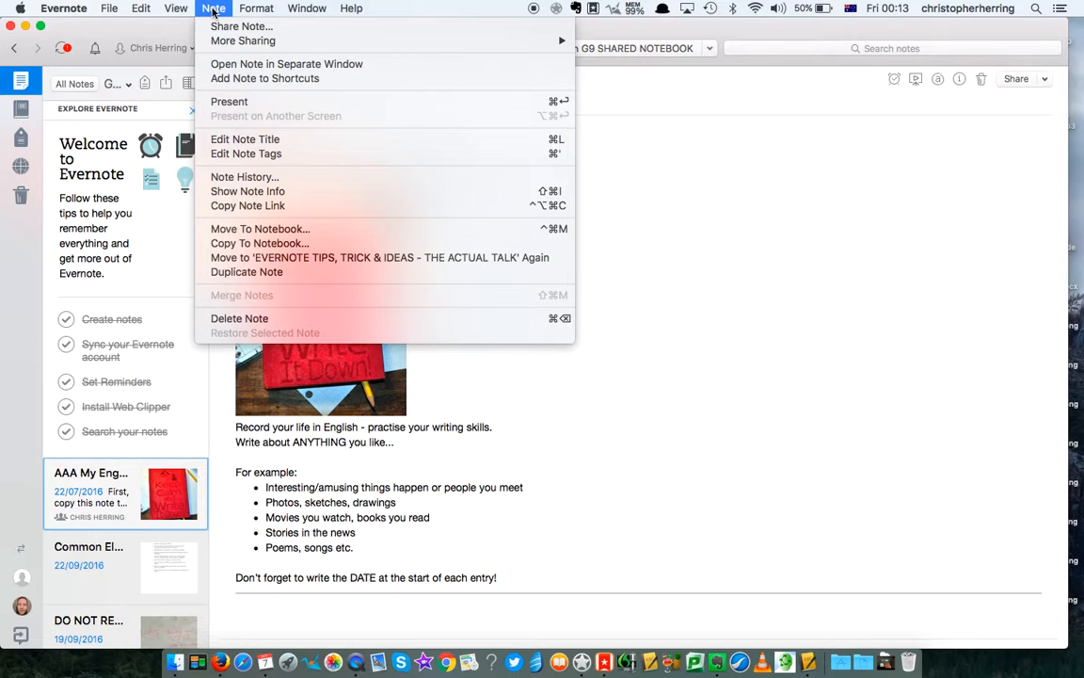
left_click(252, 243)
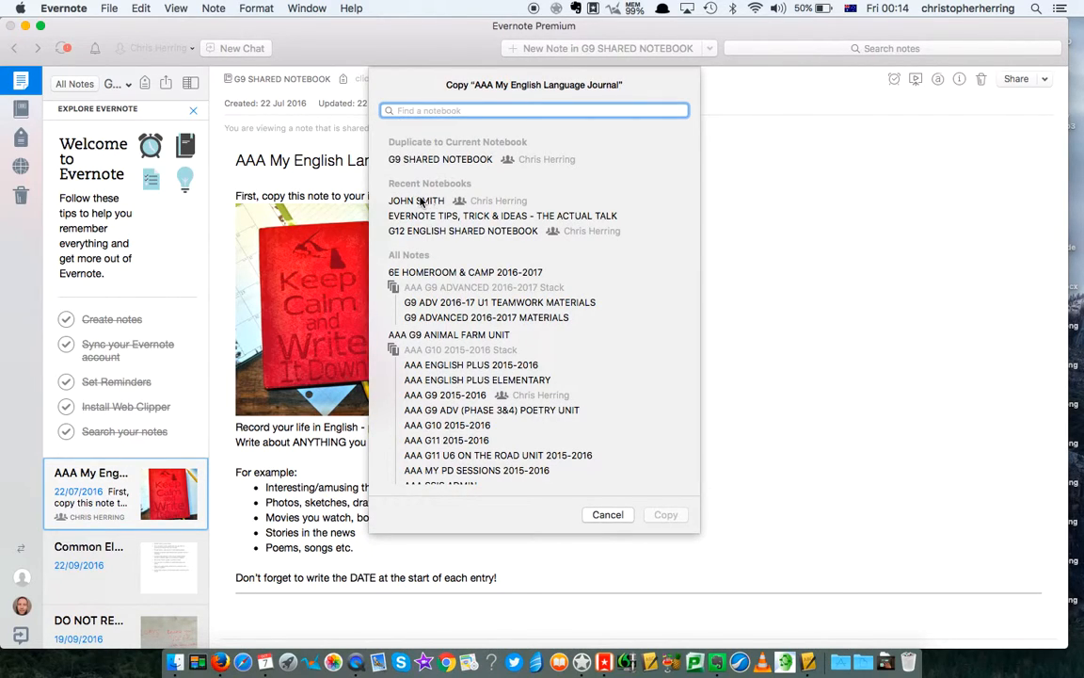
left_click(421, 202)
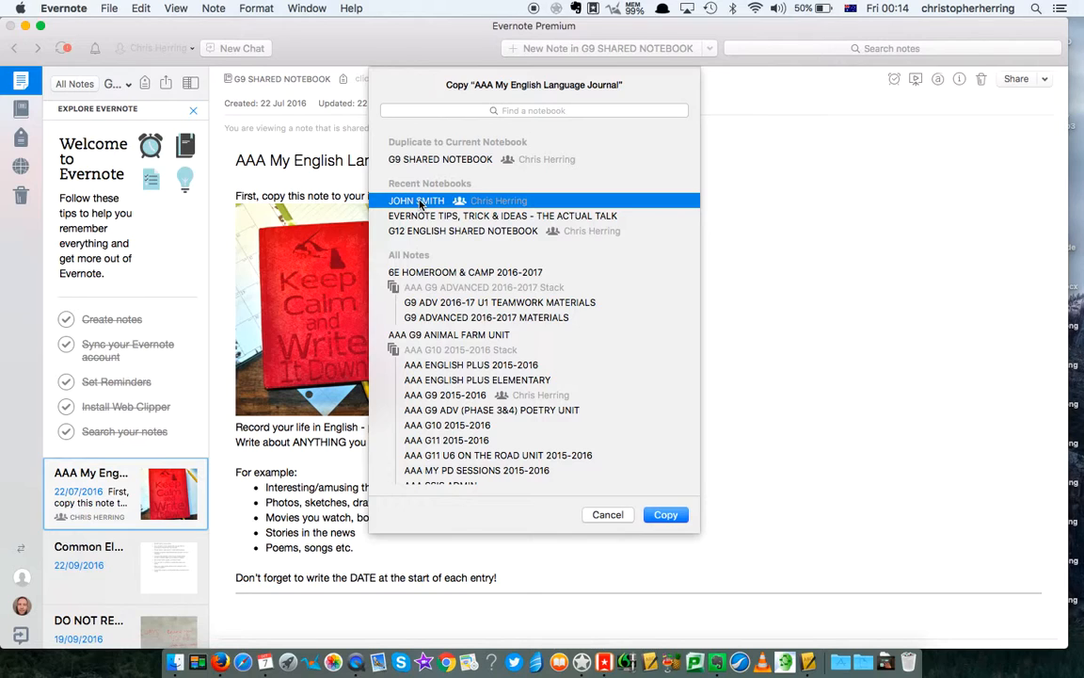
left_click(667, 515)
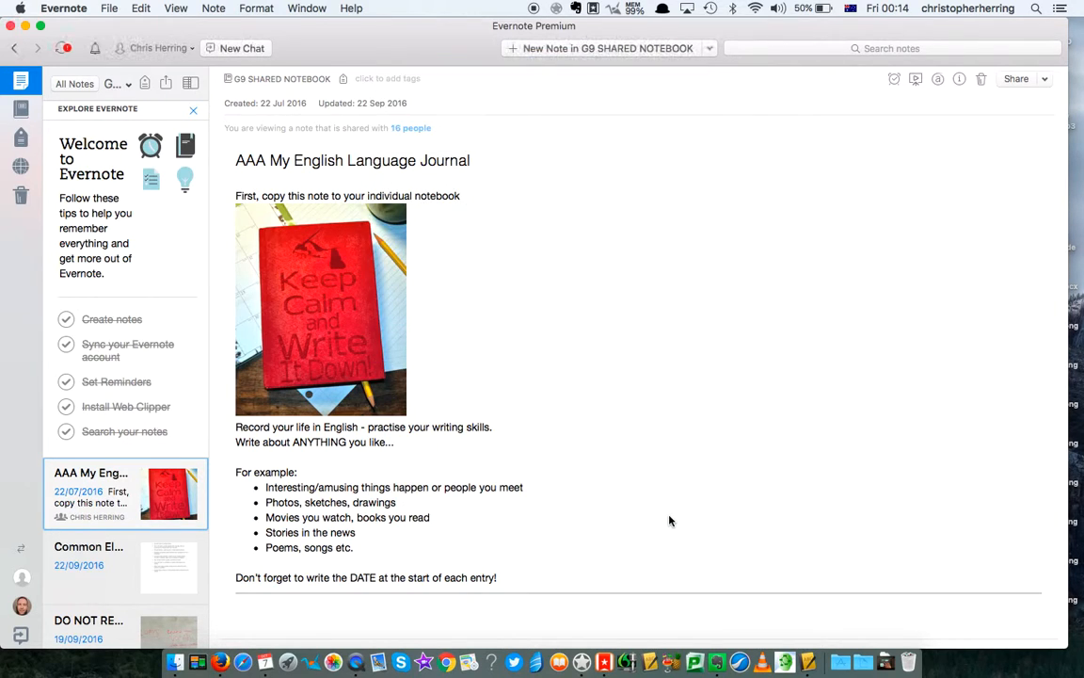
- Jump to the student's notebook to confirm the copy, then return to the shared journal note
key("super+j")
type("JOH")
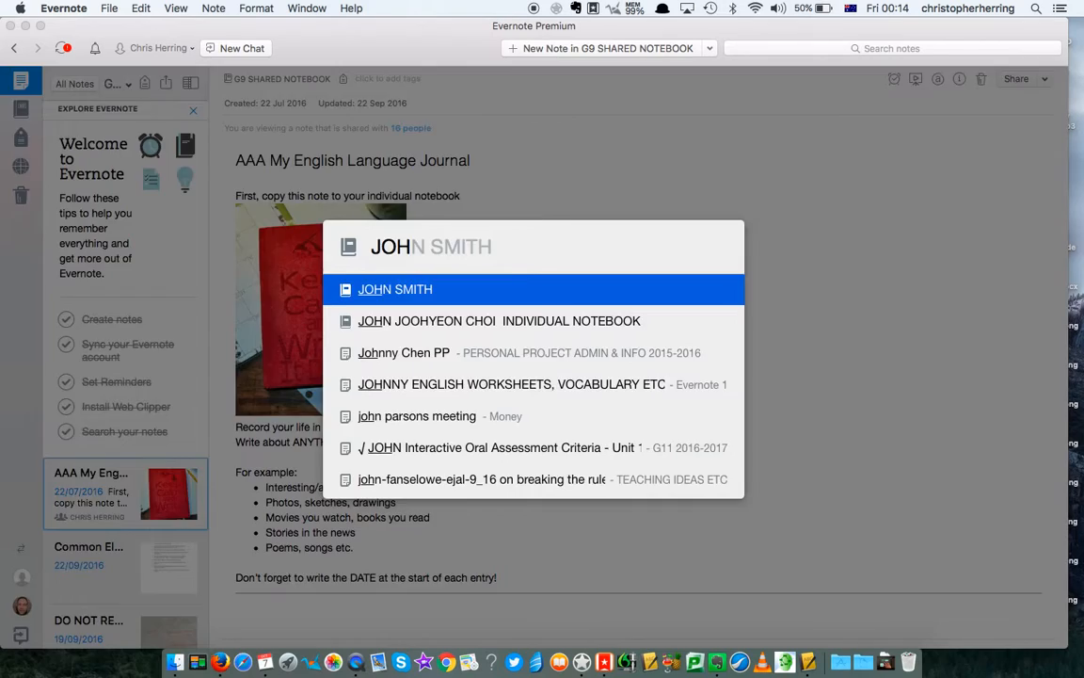
key("Return")
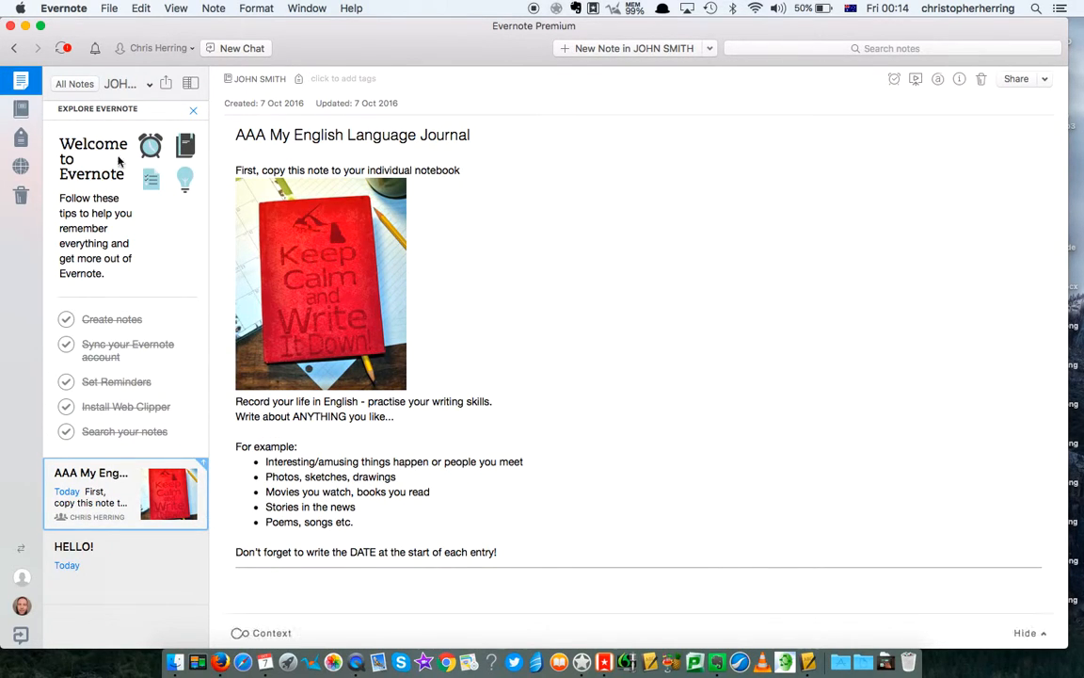
left_click(13, 51)
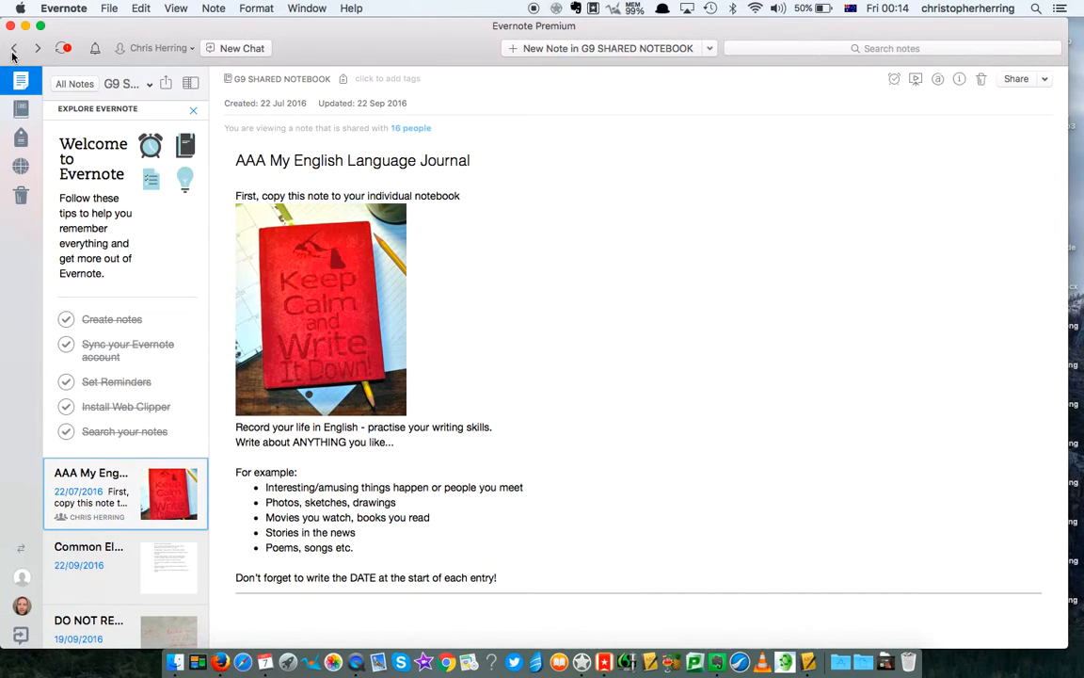
- Reopen the class setup guide note through history and scroll down to its later steps
left_click(13, 50)
left_click(13, 51)
left_click(14, 50)
left_click(13, 50)
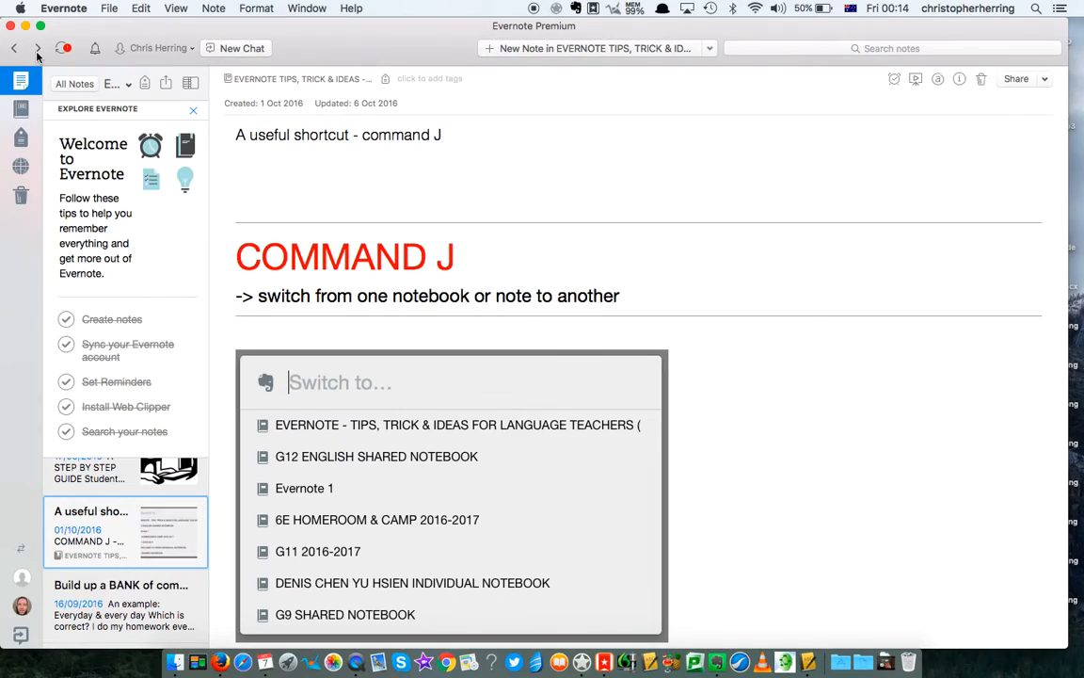
left_click(38, 49)
scroll(514, 400, "down", 5)
scroll(515, 400, "down", 10)
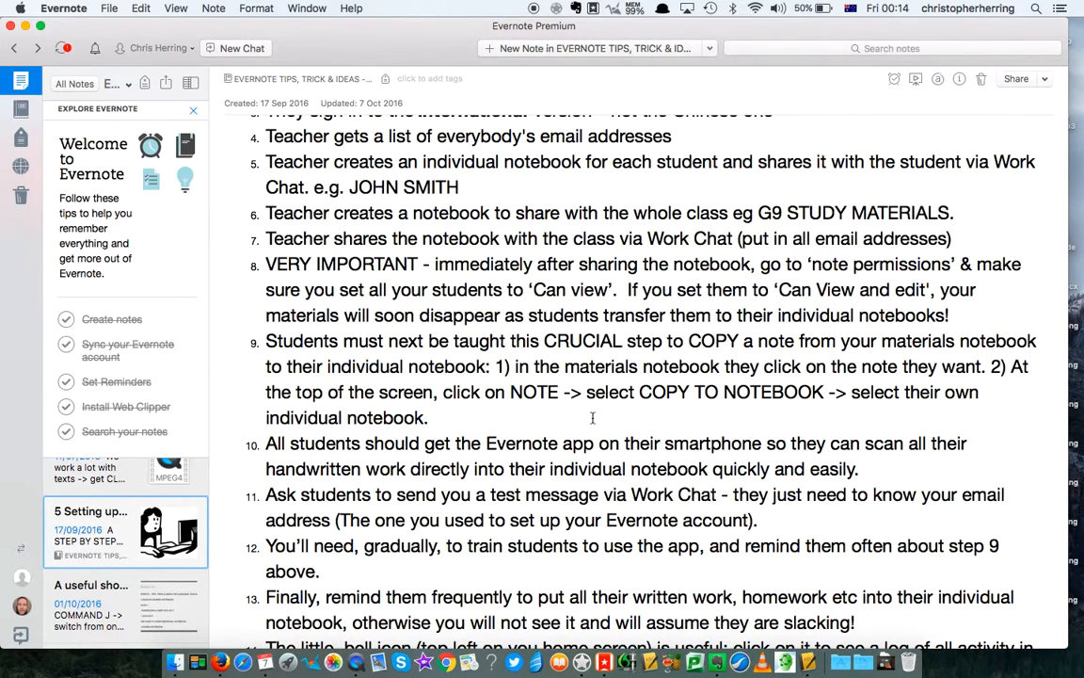
scroll(611, 421, "down", 3)
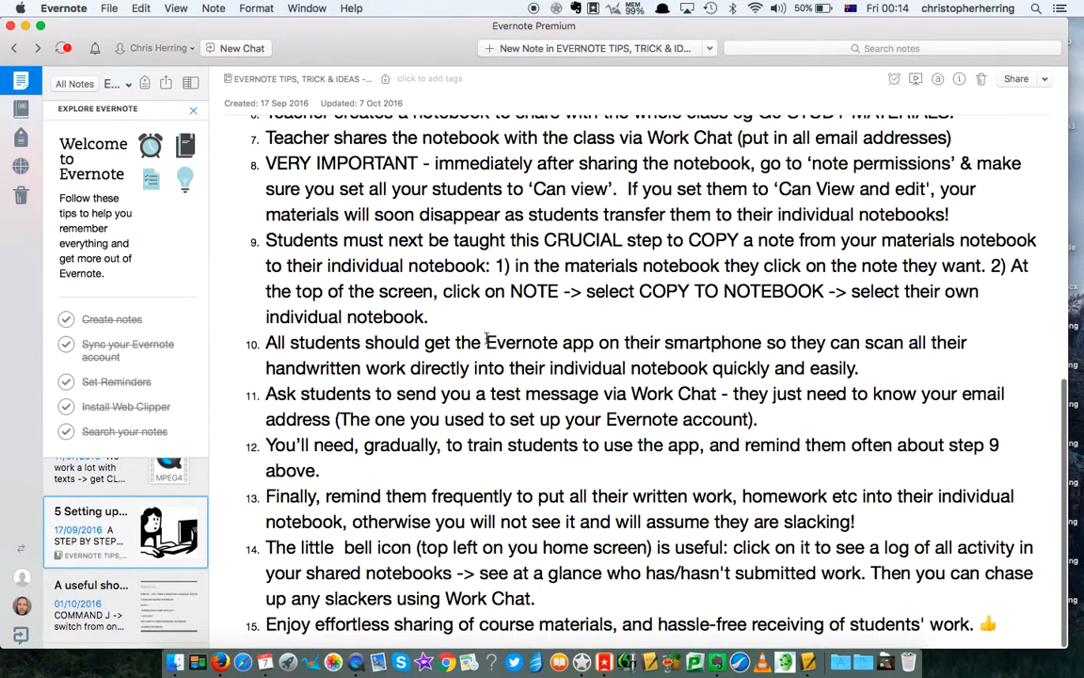
- Highlight step 10's smartphone-scanning sentence and all of step 11, then bring up Work Chat
left_click_drag(486, 343, 723, 368)
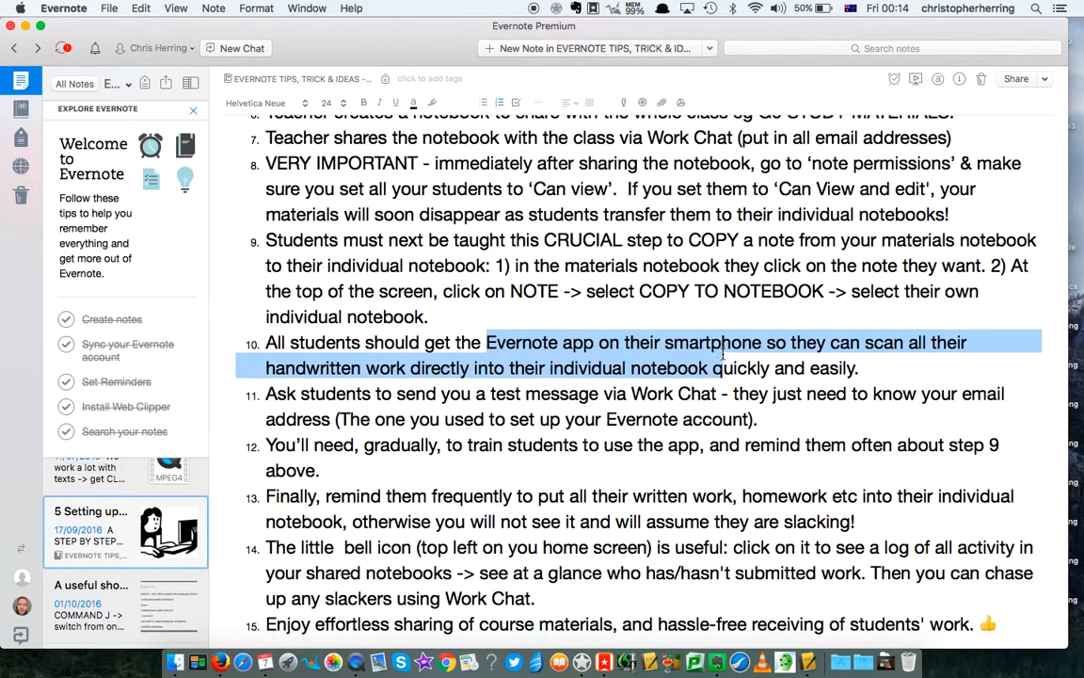
left_click(697, 319)
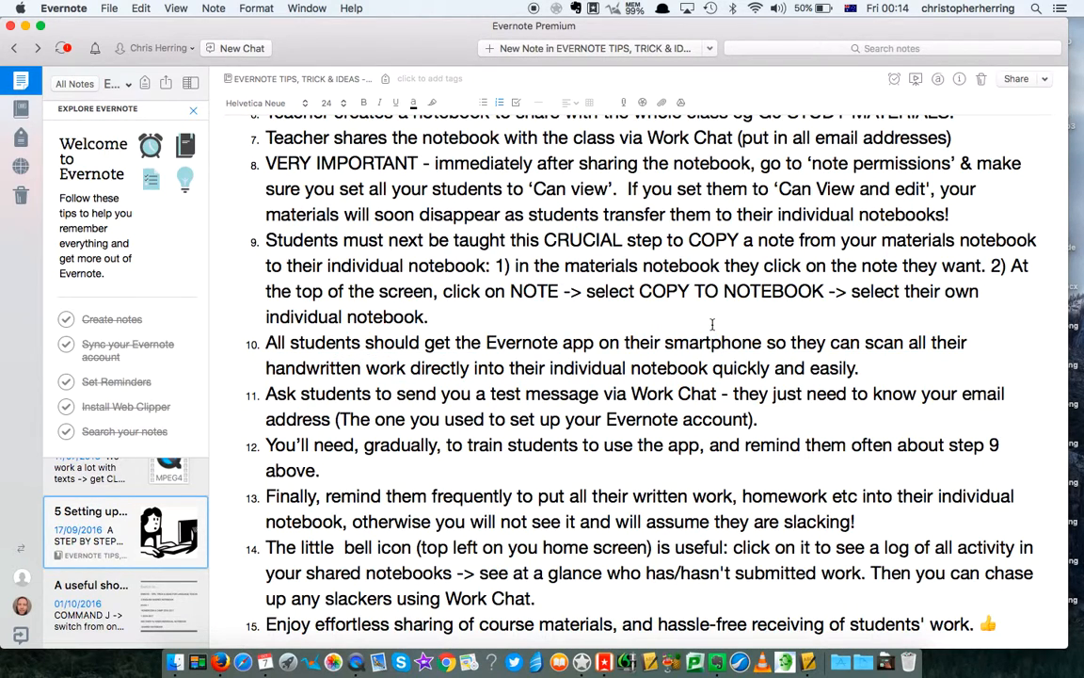
left_click_drag(486, 345, 872, 374)
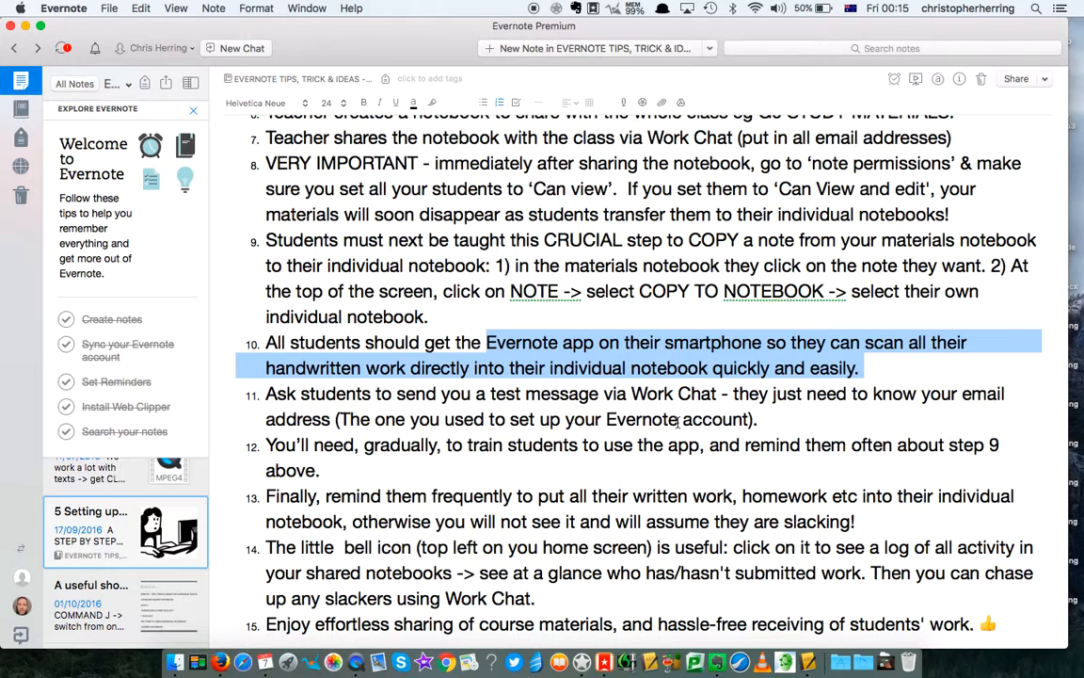
left_click(611, 375)
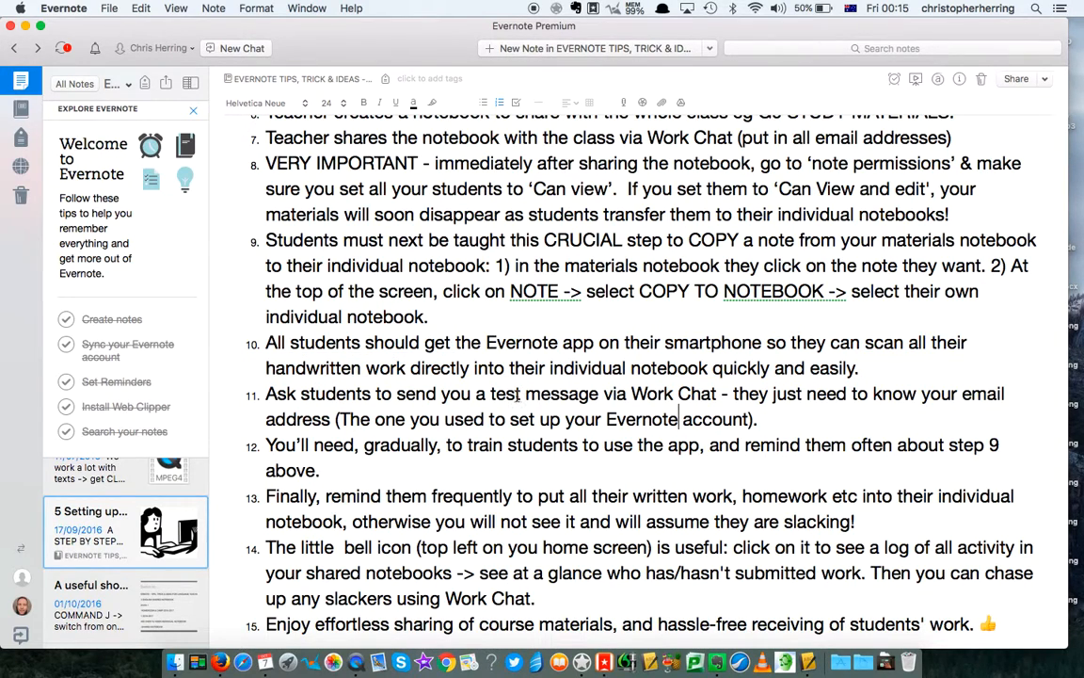
triple_click(493, 395)
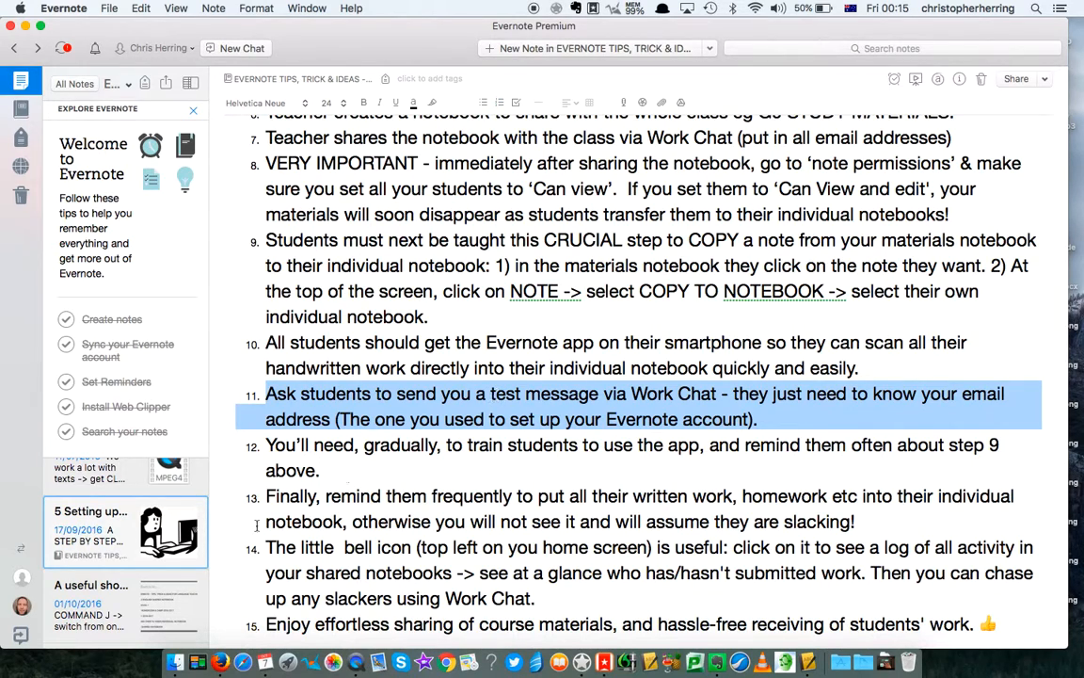
left_click(21, 637)
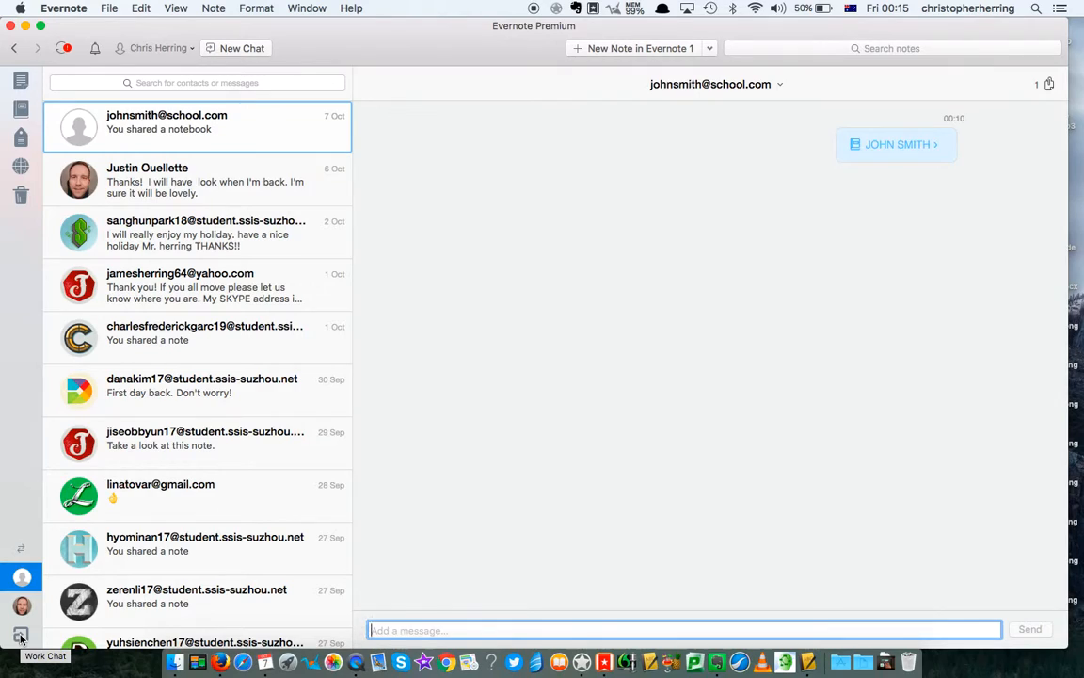
- Start a new Work Chat, entering a student's name as recipient and dismissing suggestions
left_click(21, 637)
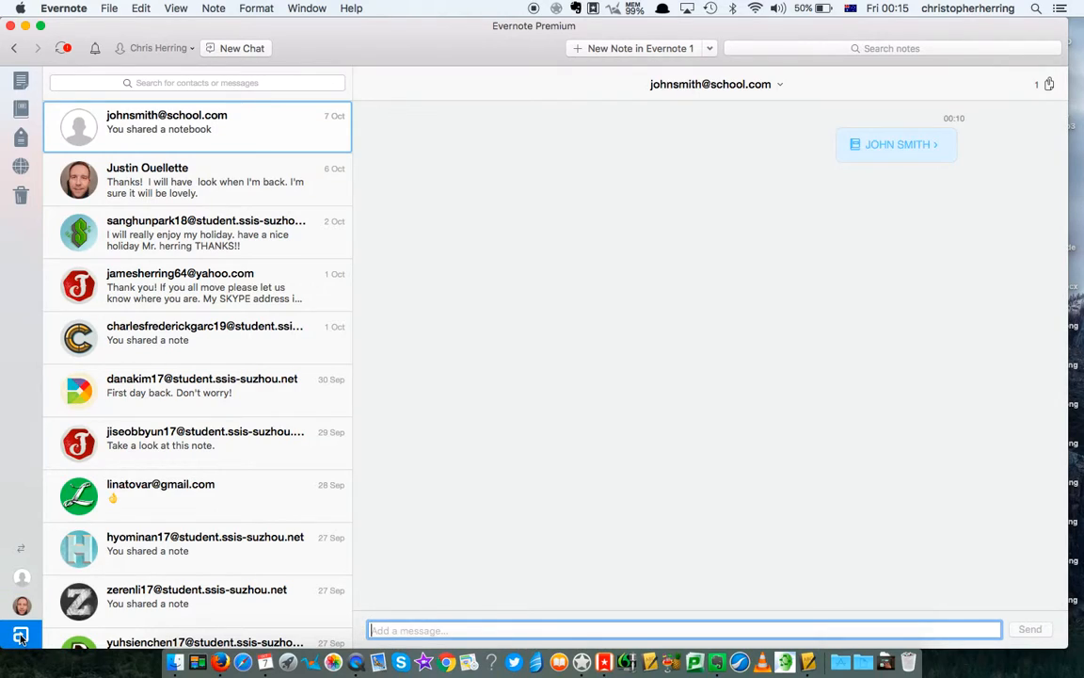
left_click(242, 48)
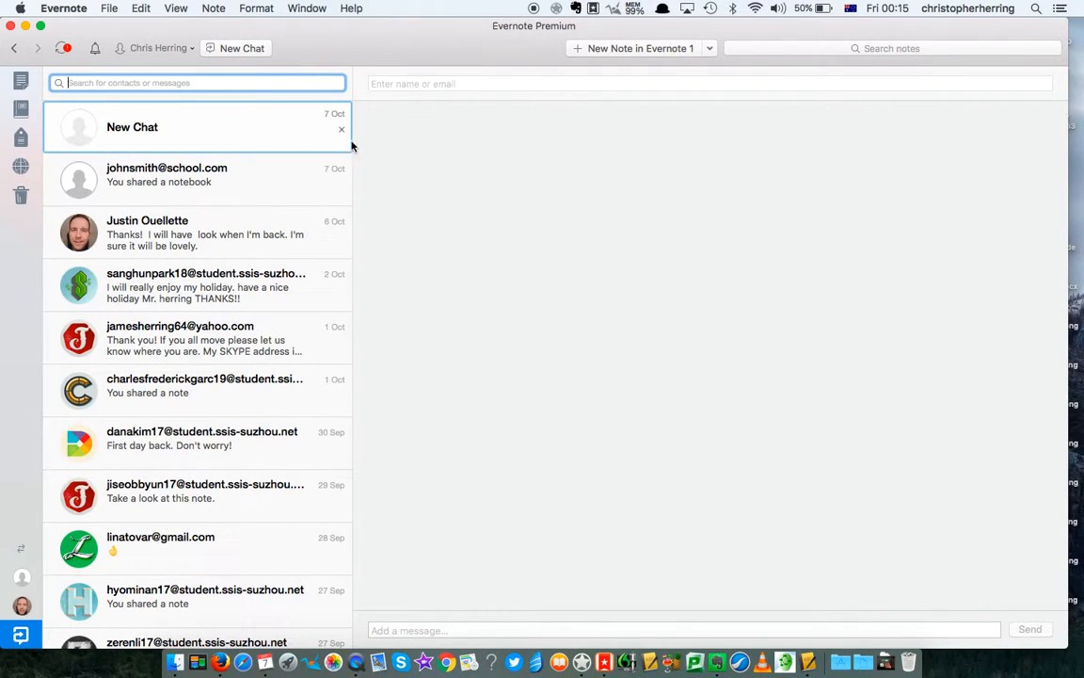
left_click(445, 83)
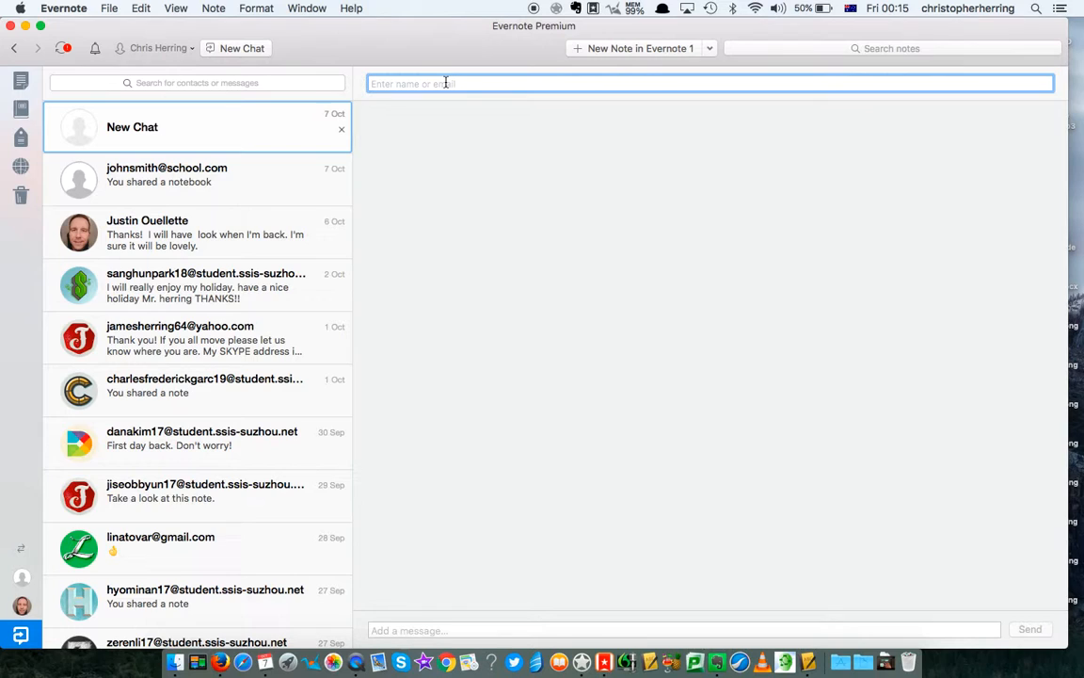
type("CHRI")
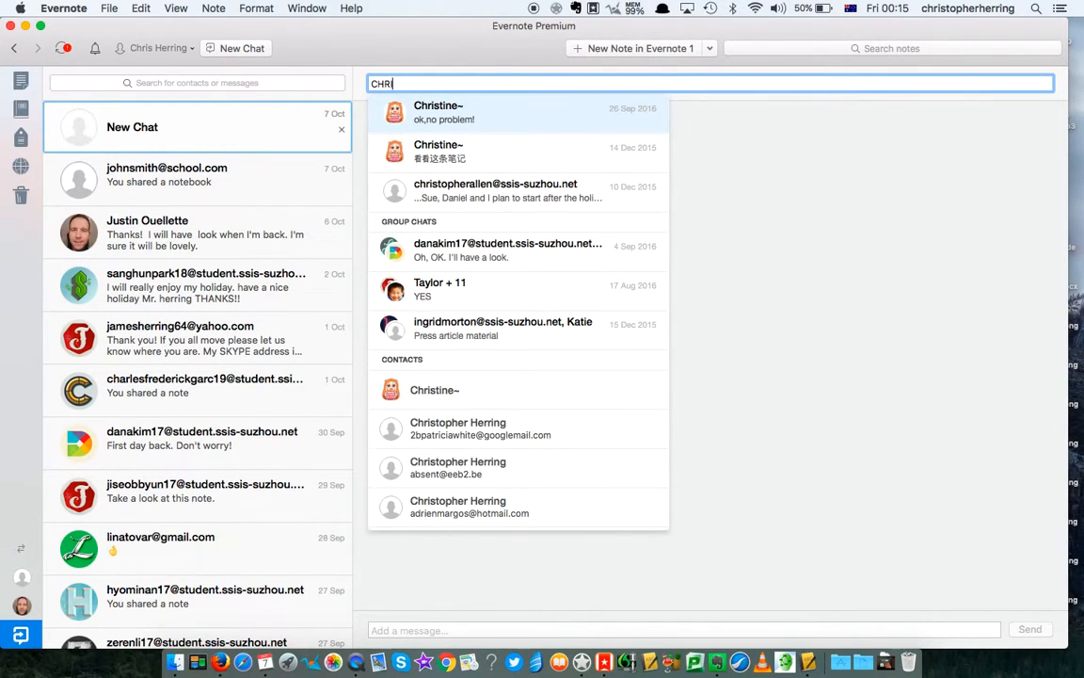
left_click(804, 170)
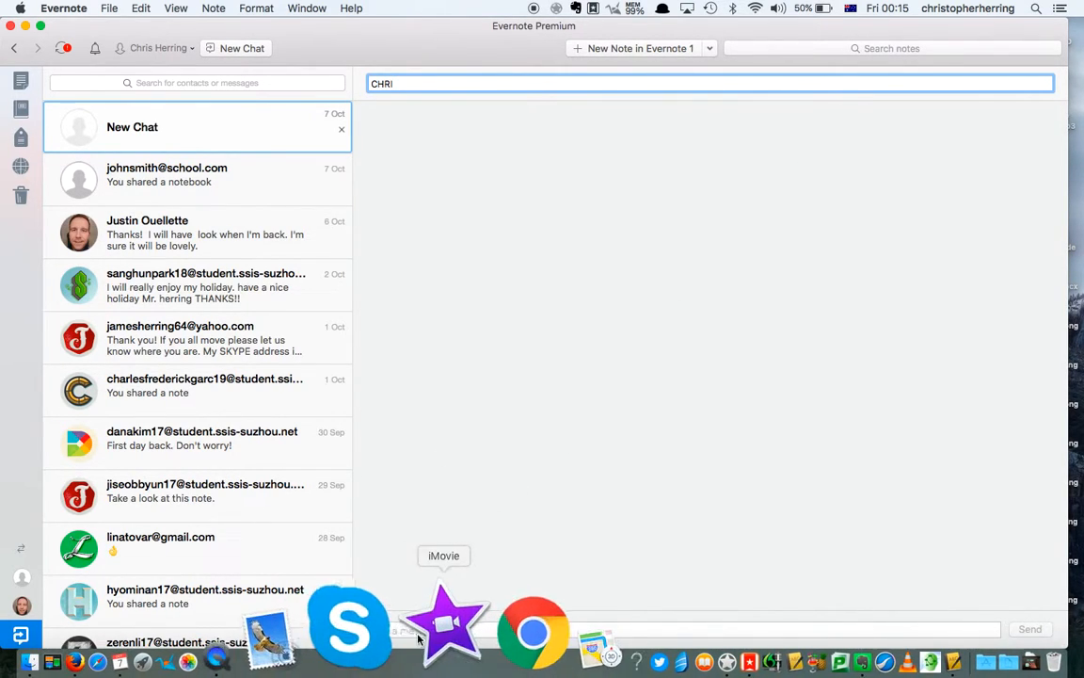
left_click(399, 629)
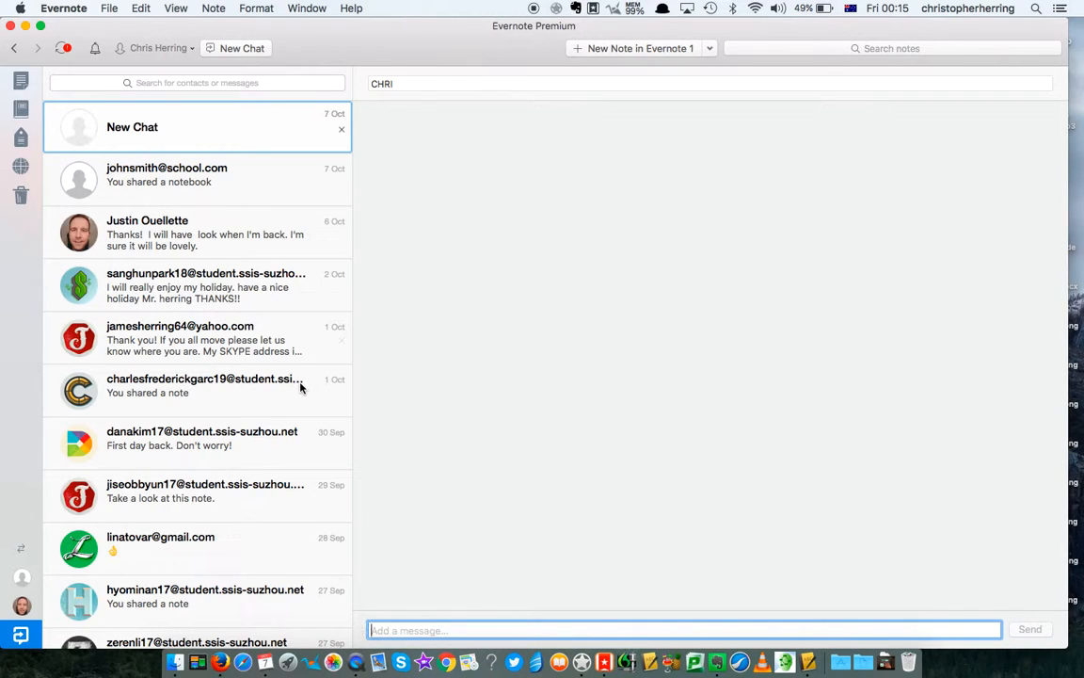
- Open an existing student's conversation and scroll through its earlier notebook-sharing messages
left_click(196, 440)
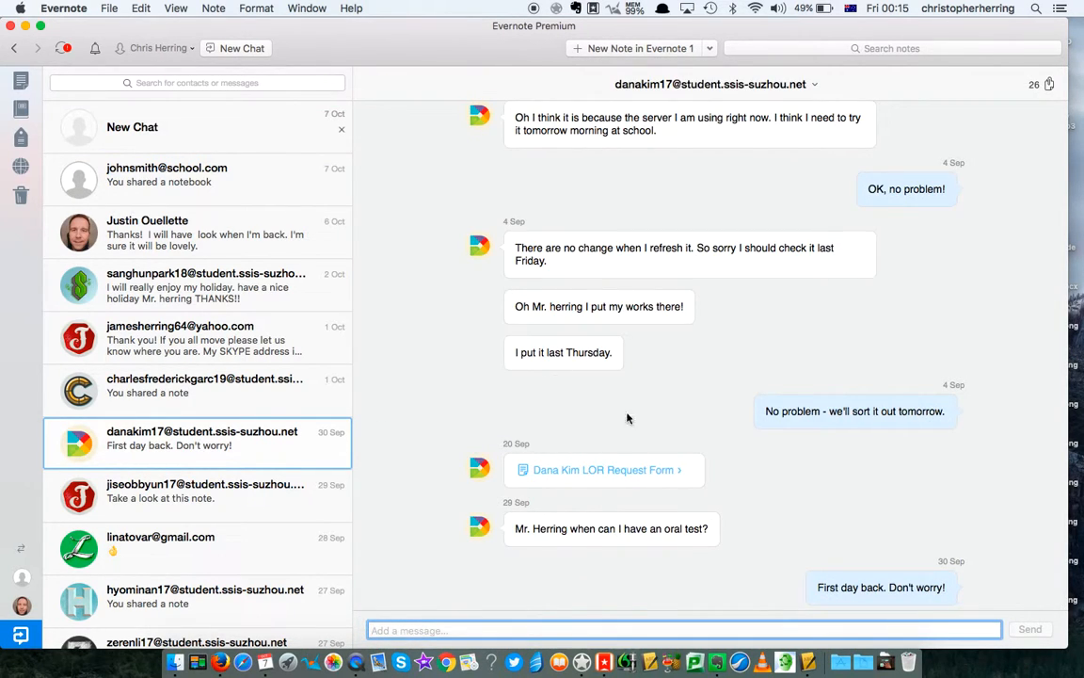
scroll(718, 363, "up", 15)
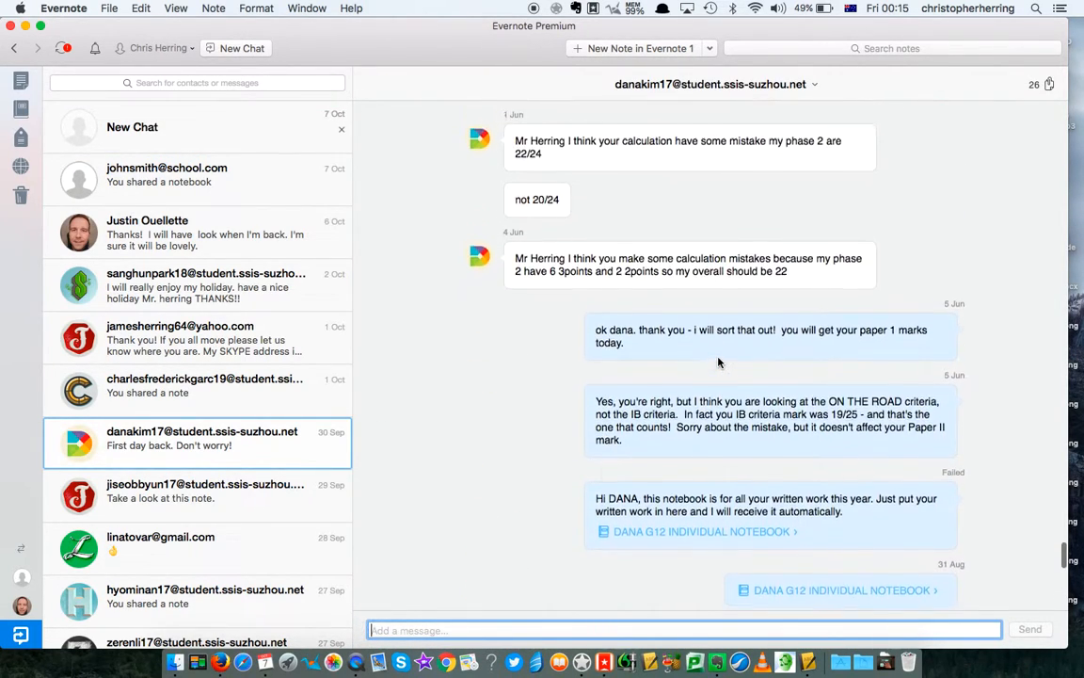
scroll(718, 362, "down", 15)
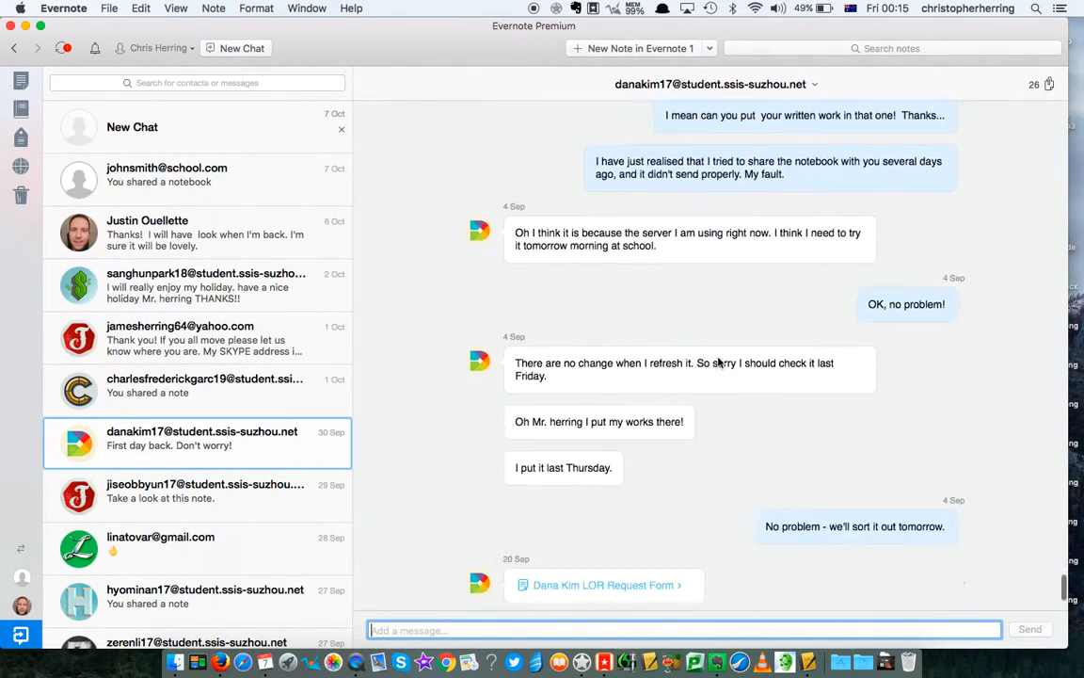
scroll(718, 362, "up", 1)
scroll(718, 363, "down", 1)
scroll(718, 362, "up", 8)
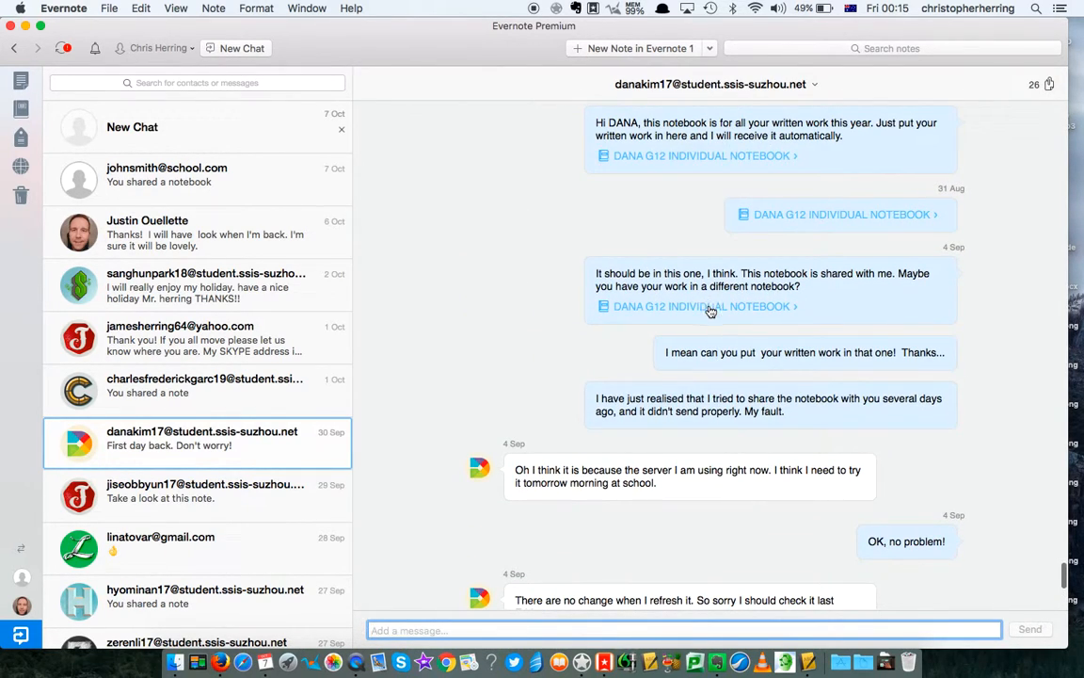
scroll(493, 440, "down", 8)
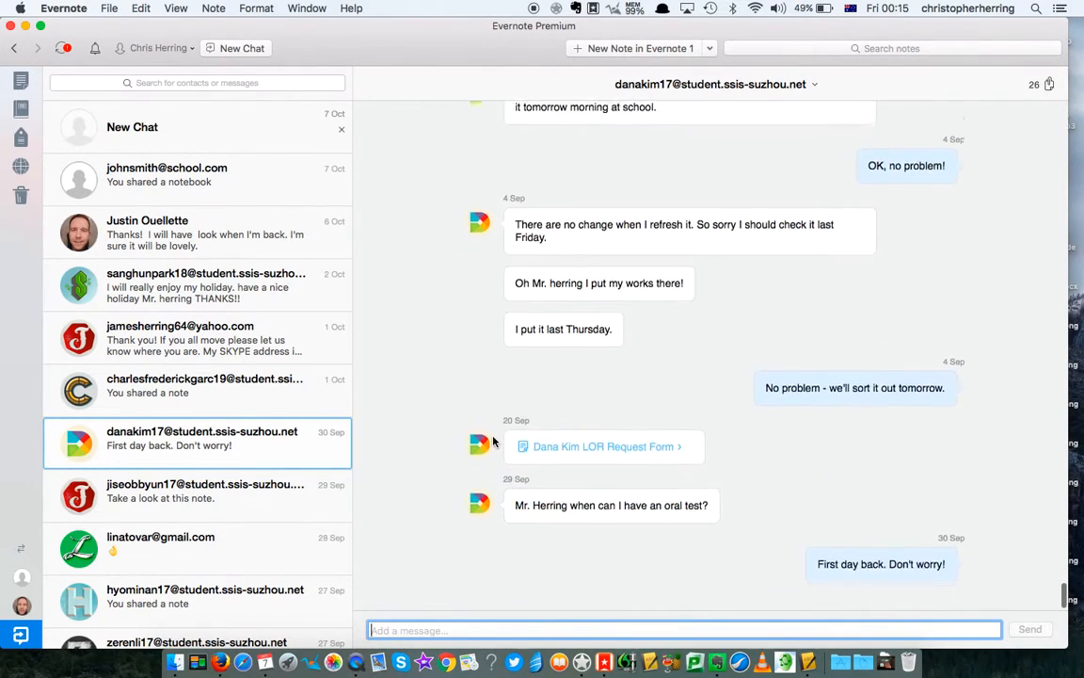
- Return to the class setup guide note and highlight steps 12, 13 and 14 in turn
left_click(12, 51)
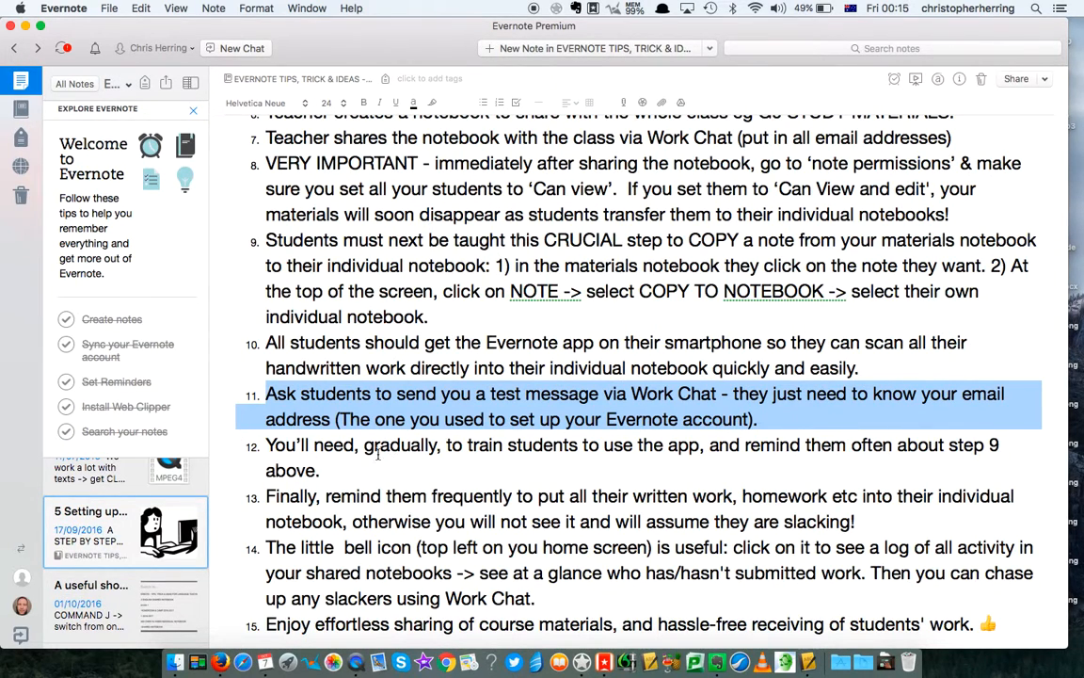
triple_click(393, 444)
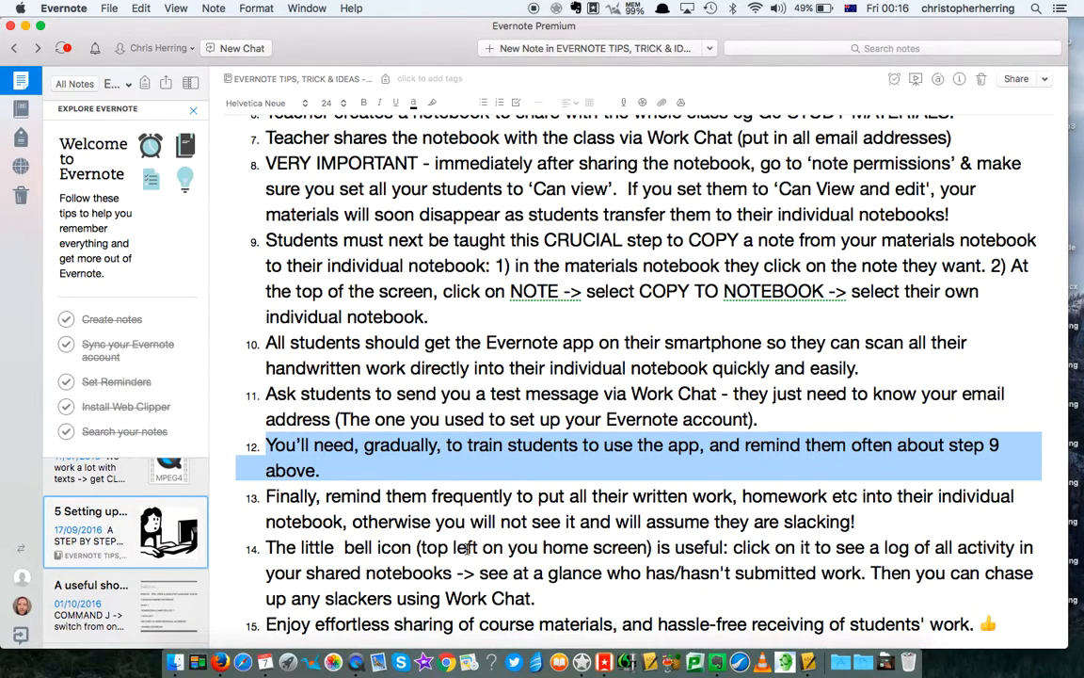
triple_click(396, 497)
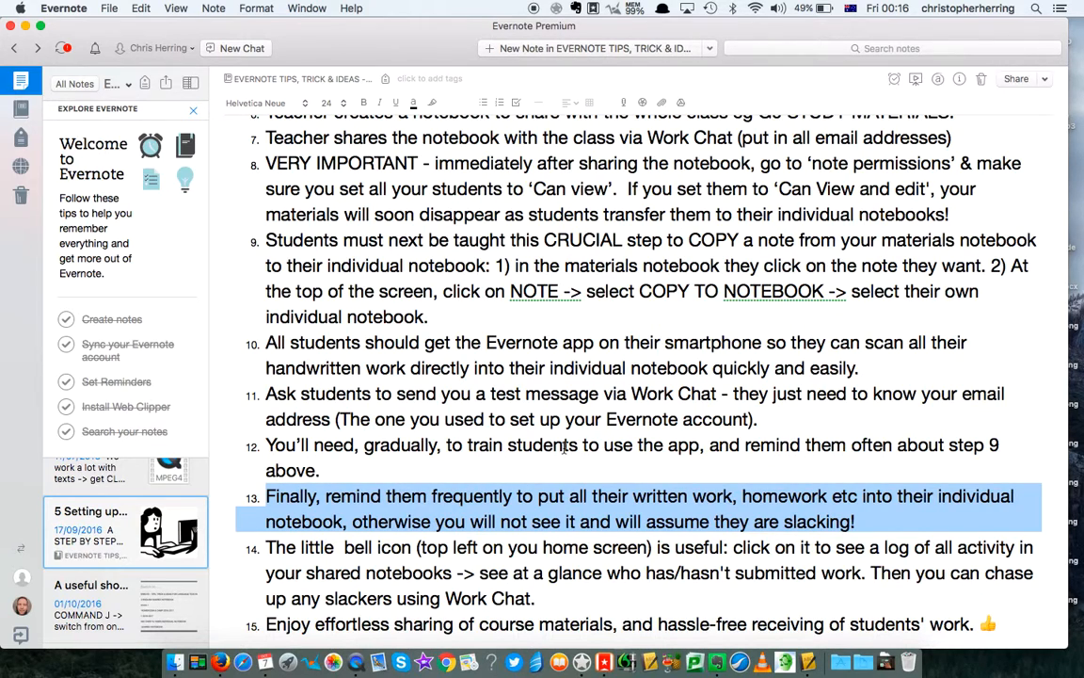
double_click(465, 546)
triple_click(465, 547)
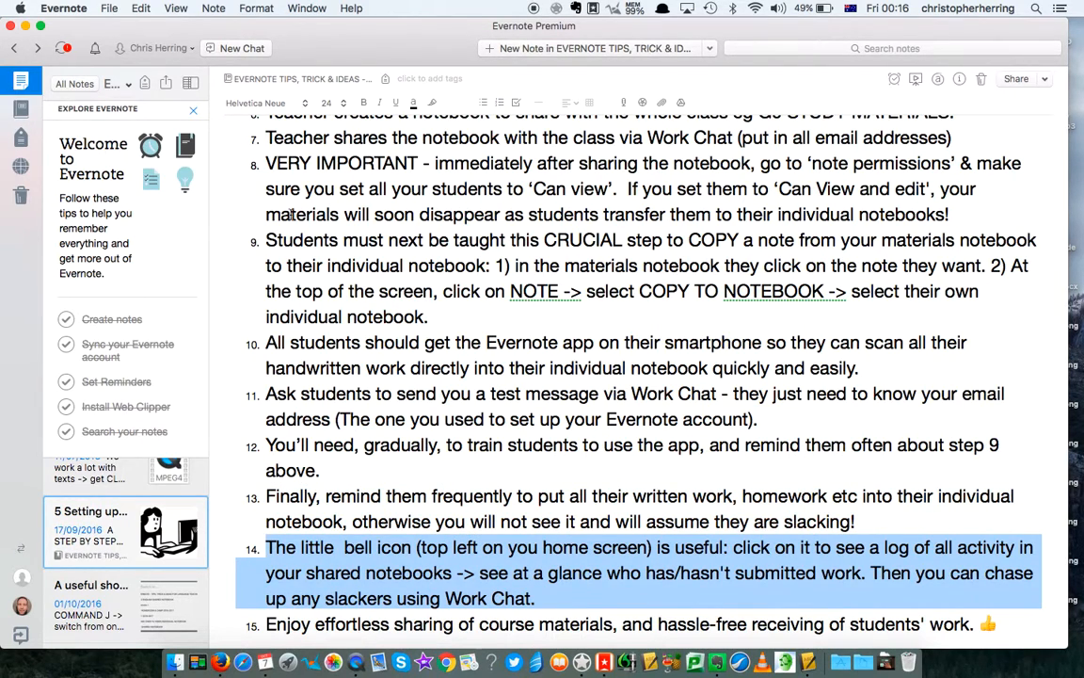
left_click(95, 50)
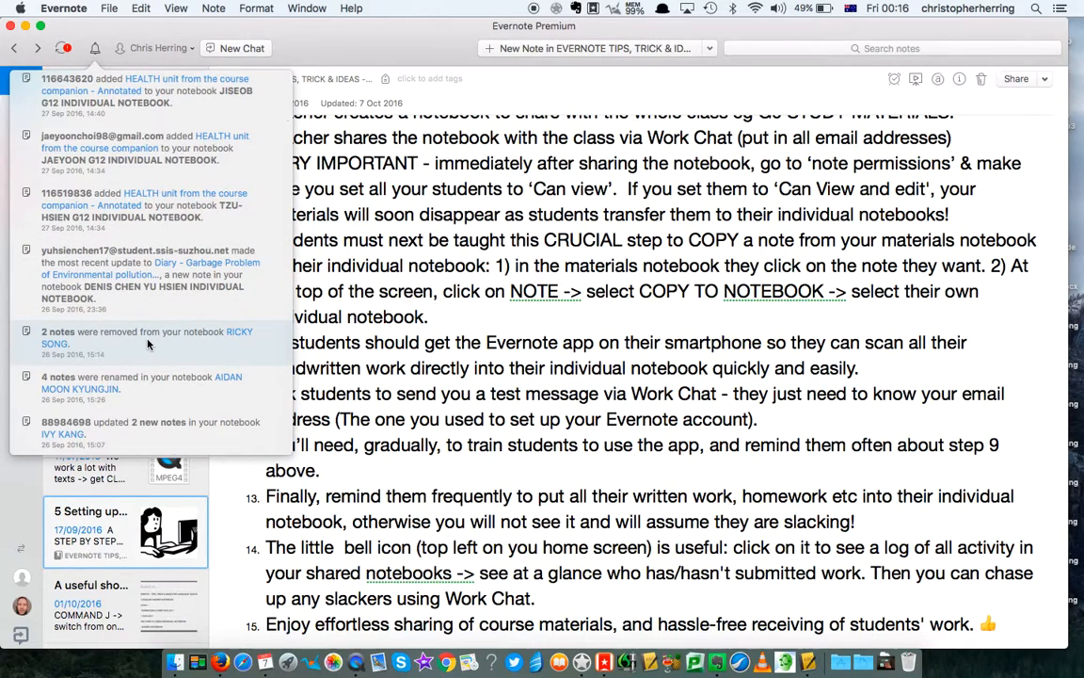
scroll(147, 344, "down", 5)
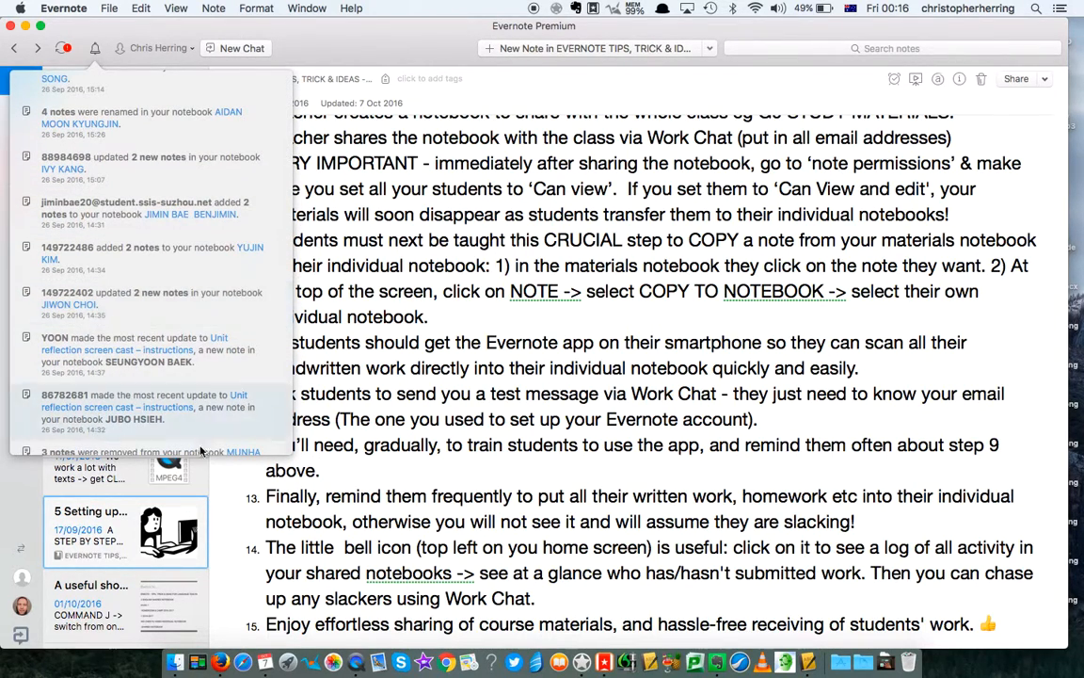
left_click(239, 482)
scroll(420, 475, "down", 1)
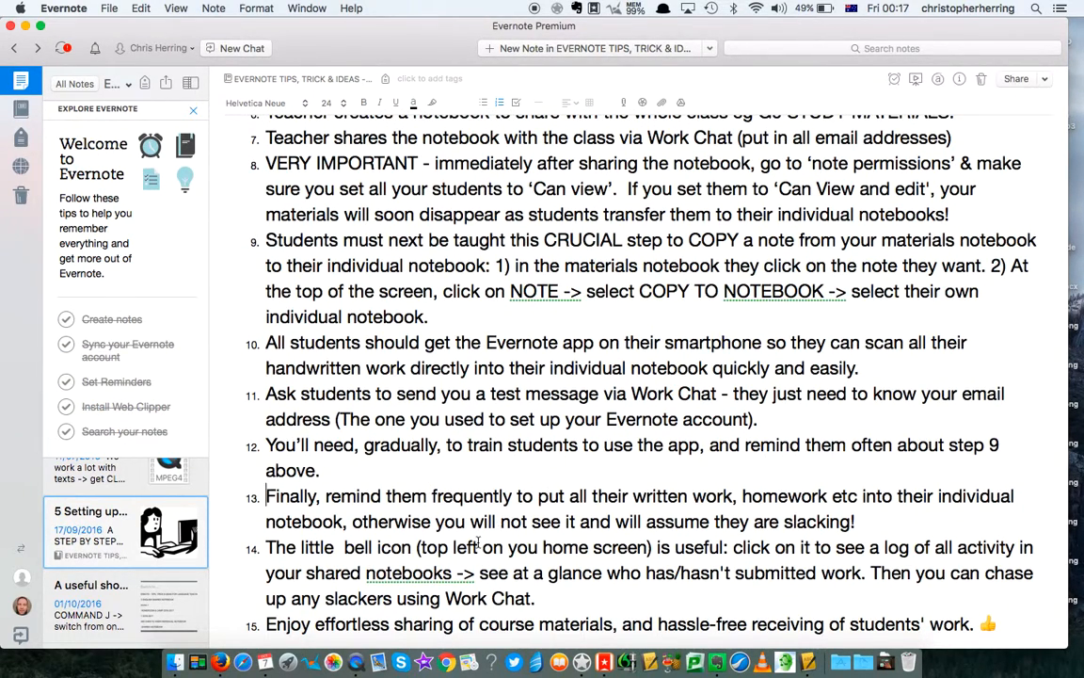
- Highlight step 15, scroll the guide back to its top, and hide Evernote with Cmd+H
triple_click(415, 627)
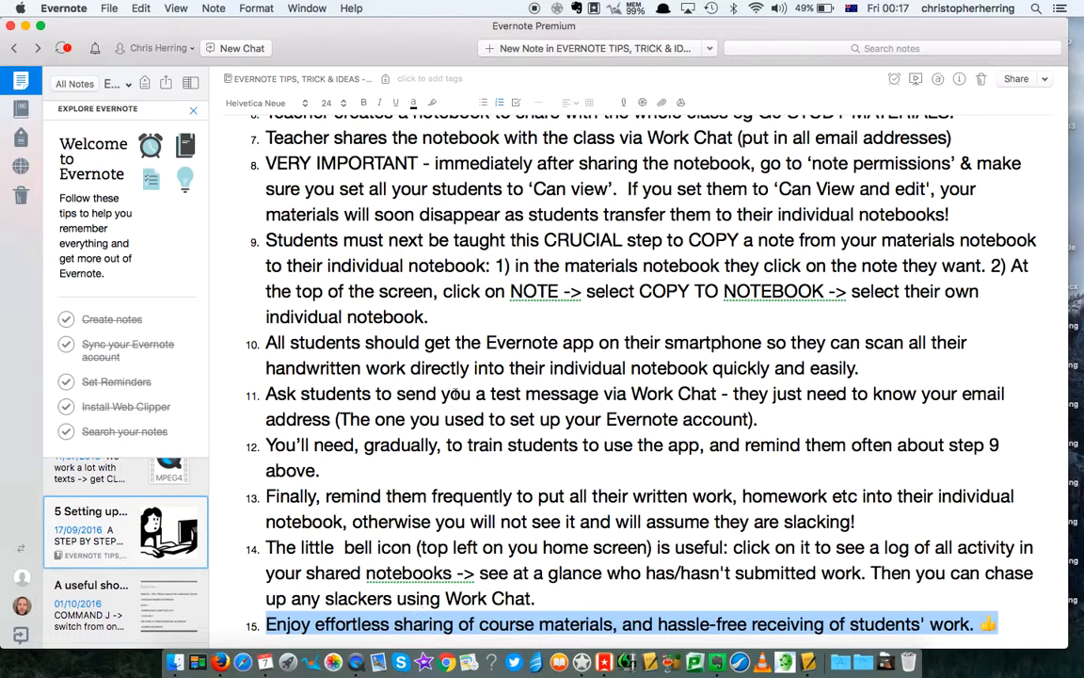
left_click(259, 275)
scroll(282, 263, "up", 10)
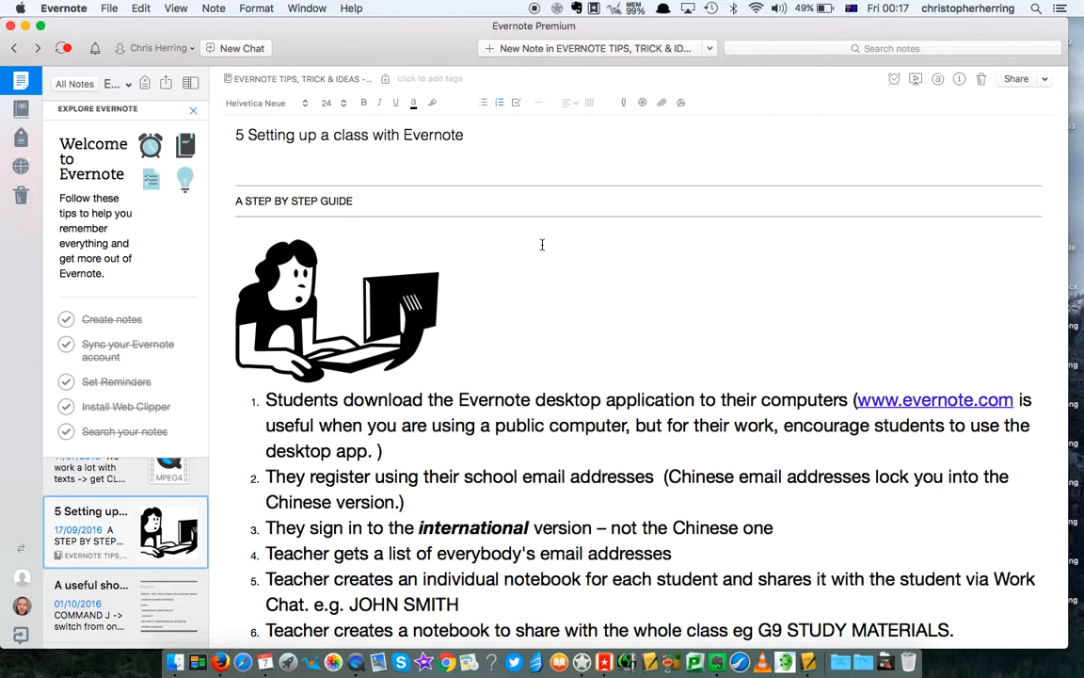
key("super+h")
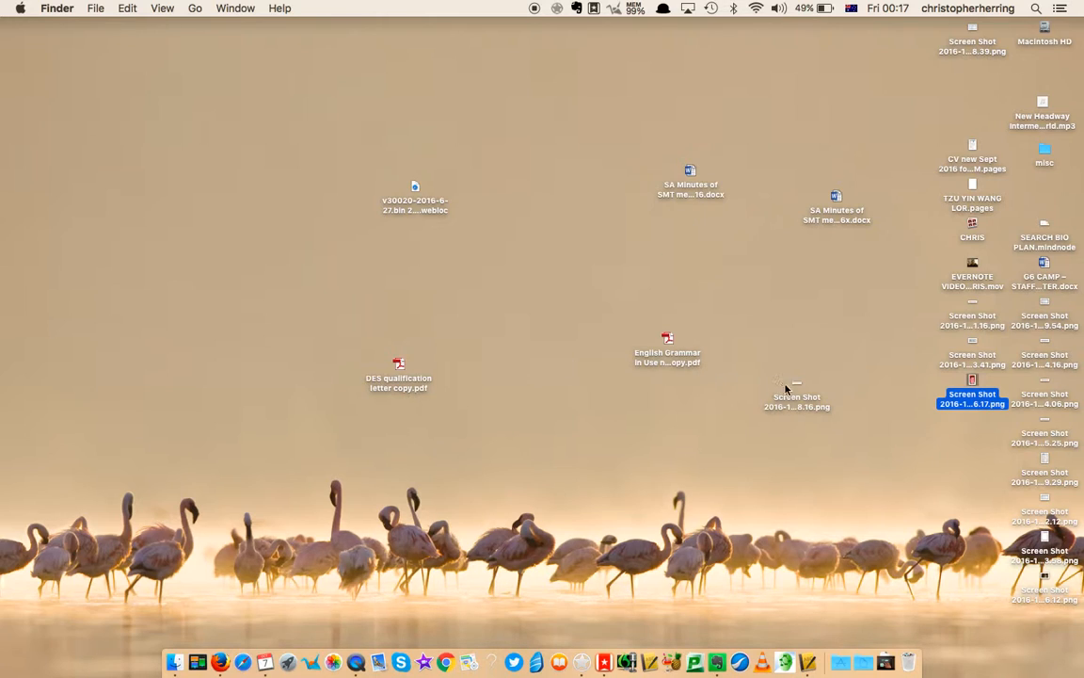
- Drop the desktop screenshot into Evernote, move the new note to G9 SHARED NOTEBOOK, and close it
left_click_drag(793, 406, 717, 656)
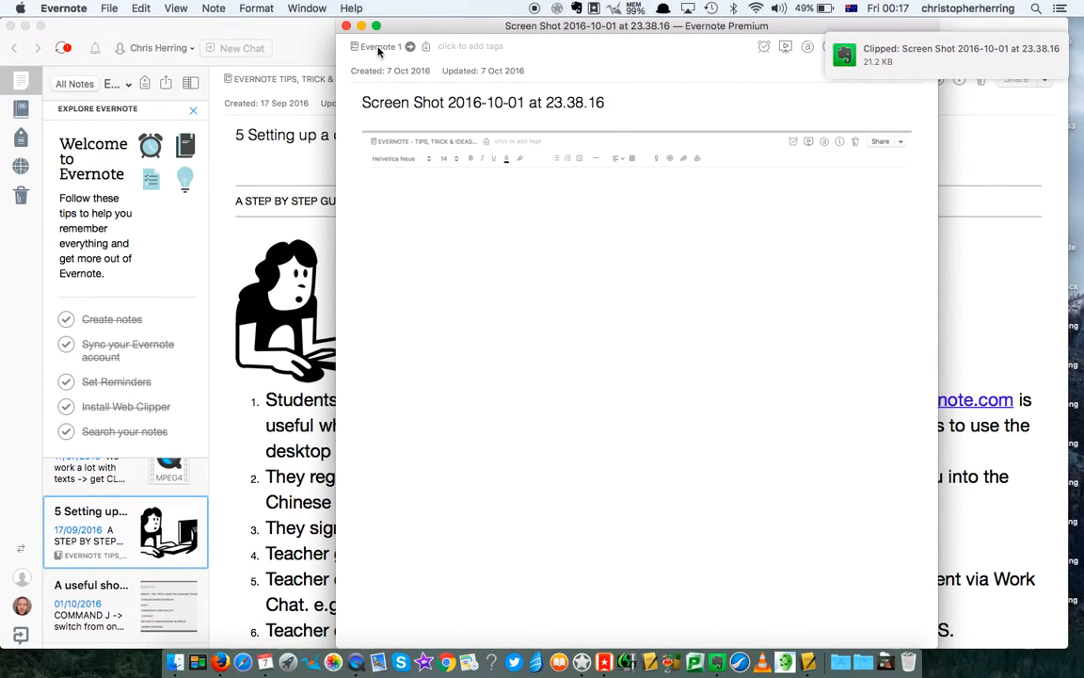
left_click(381, 48)
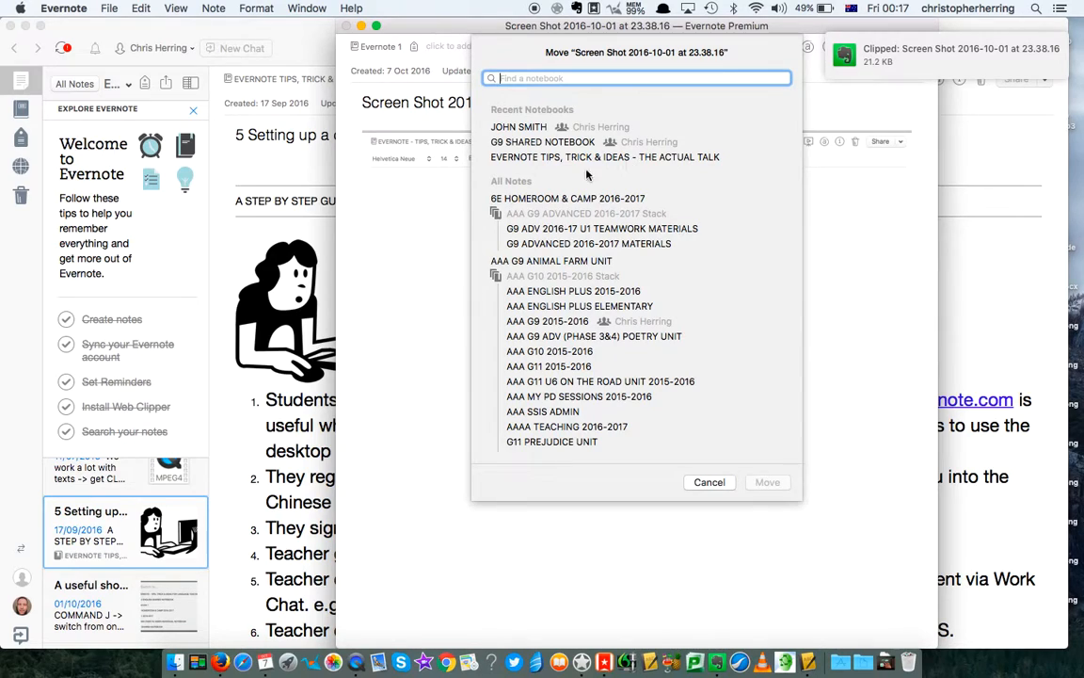
left_click(555, 142)
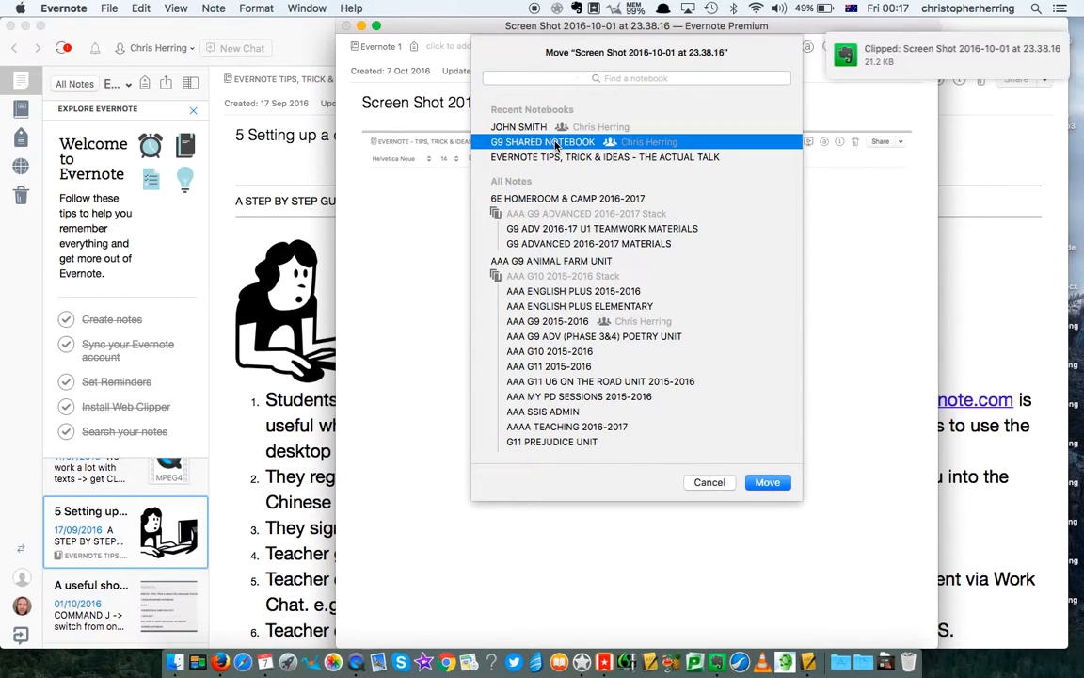
left_click(766, 483)
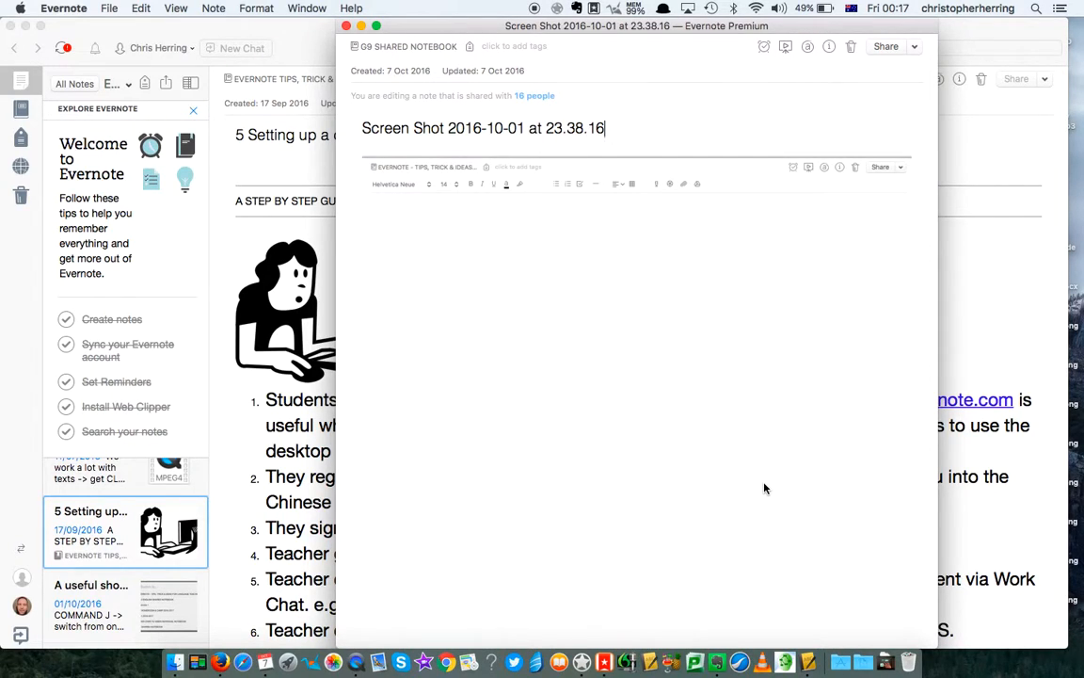
left_click(346, 26)
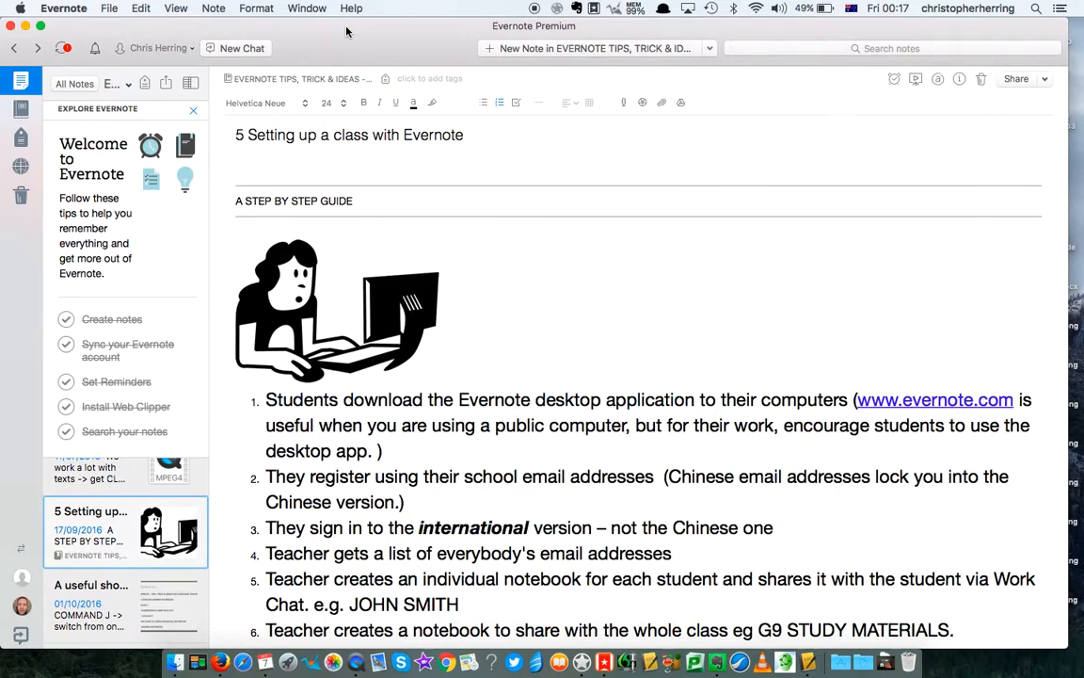